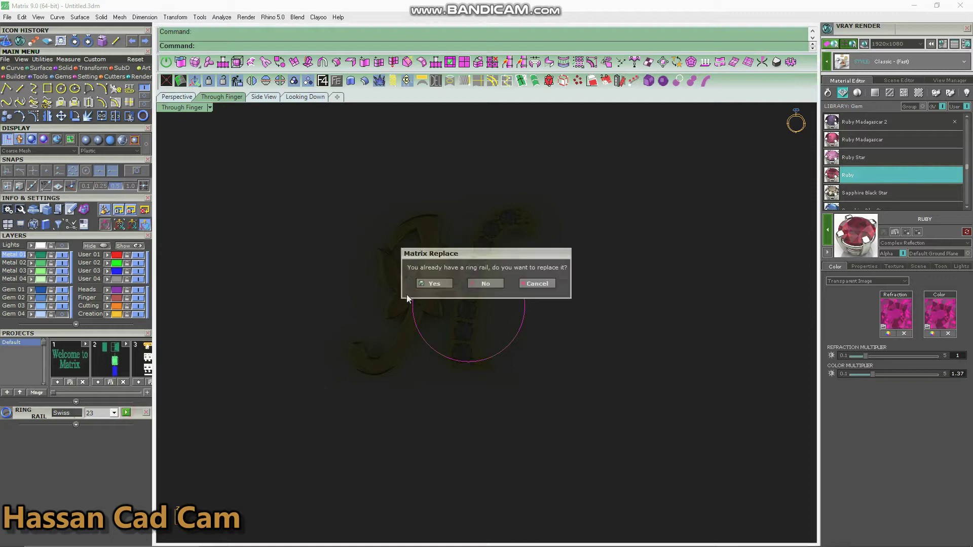
- Rebuild the ring rail at Swiss size 23, replacing the existing rail
click(537, 283)
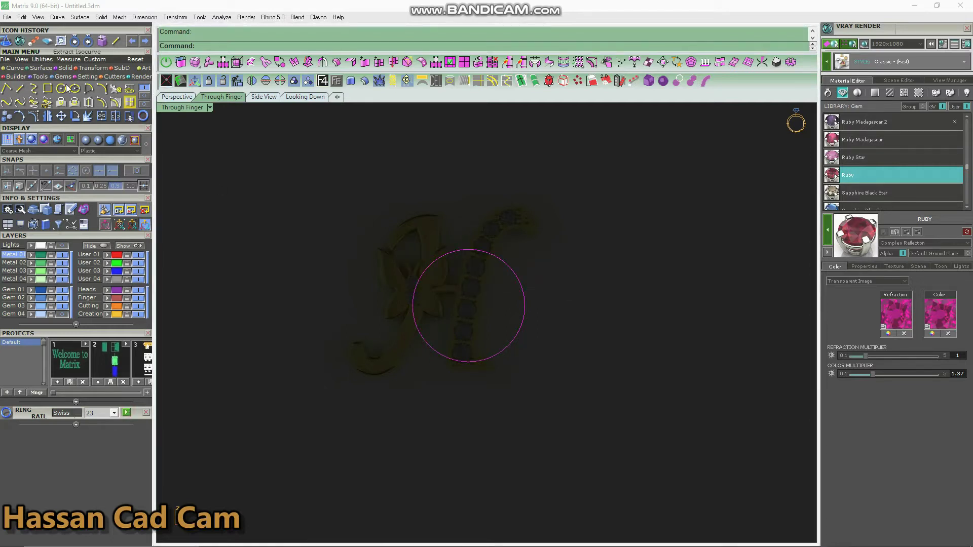
click(125, 413)
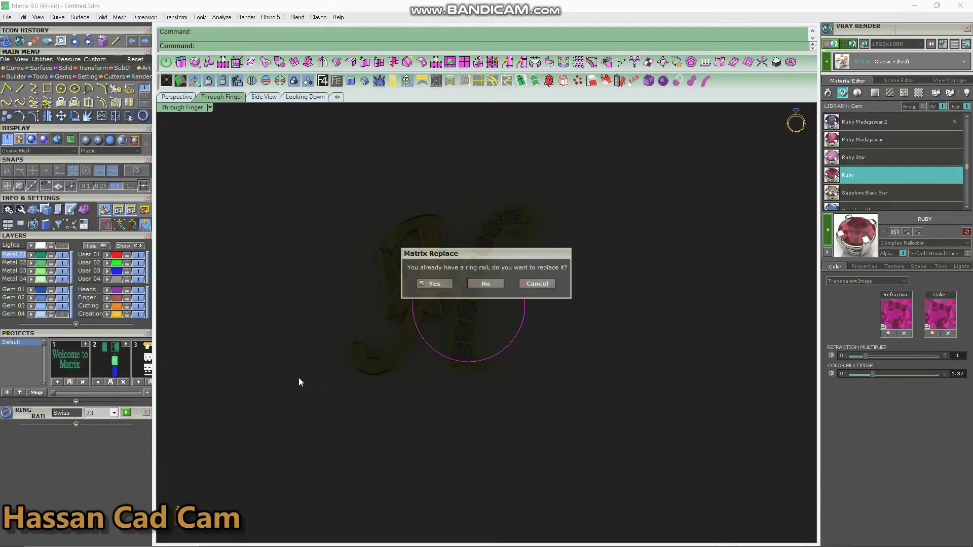
click(431, 284)
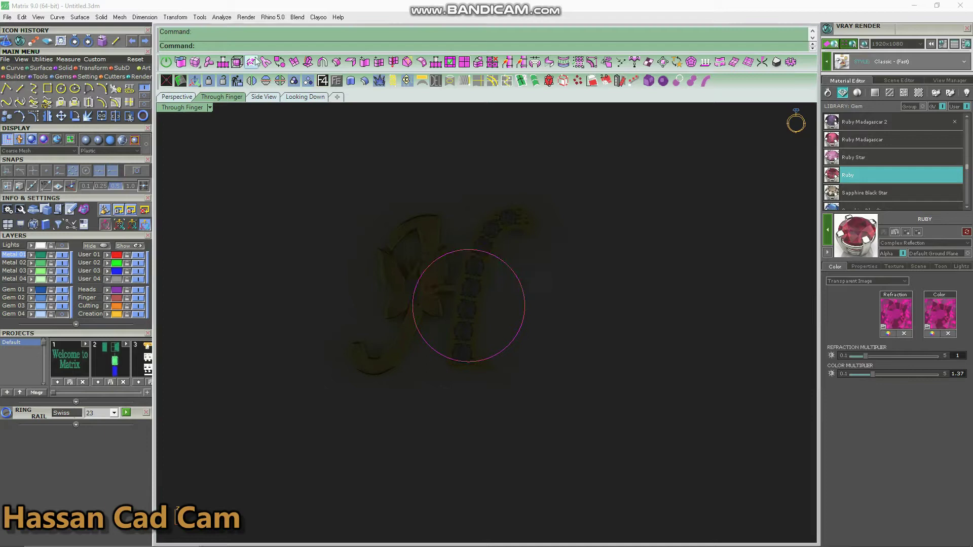
- In the Side View, draw a horizontal line extending 4 to both sides from the lower end of the ring rail
click(260, 97)
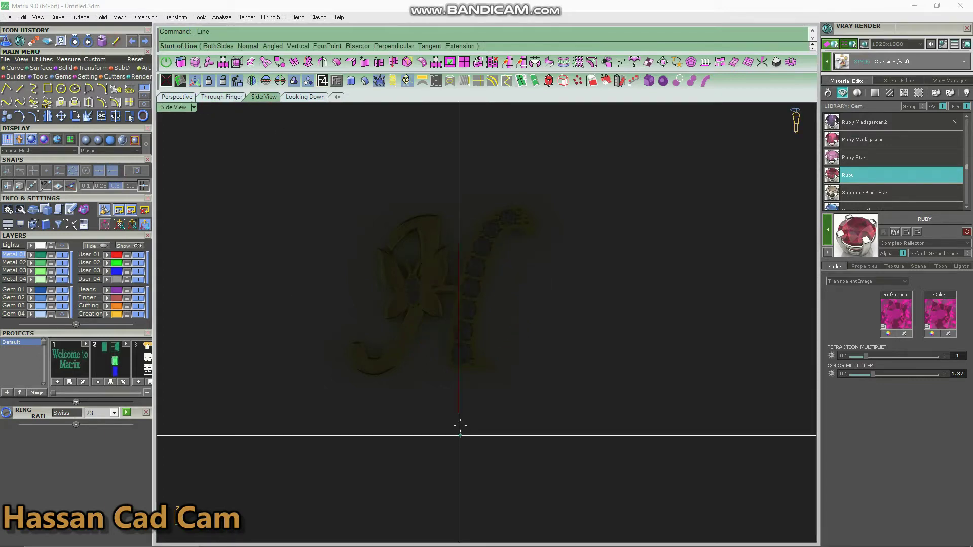
click(136, 171)
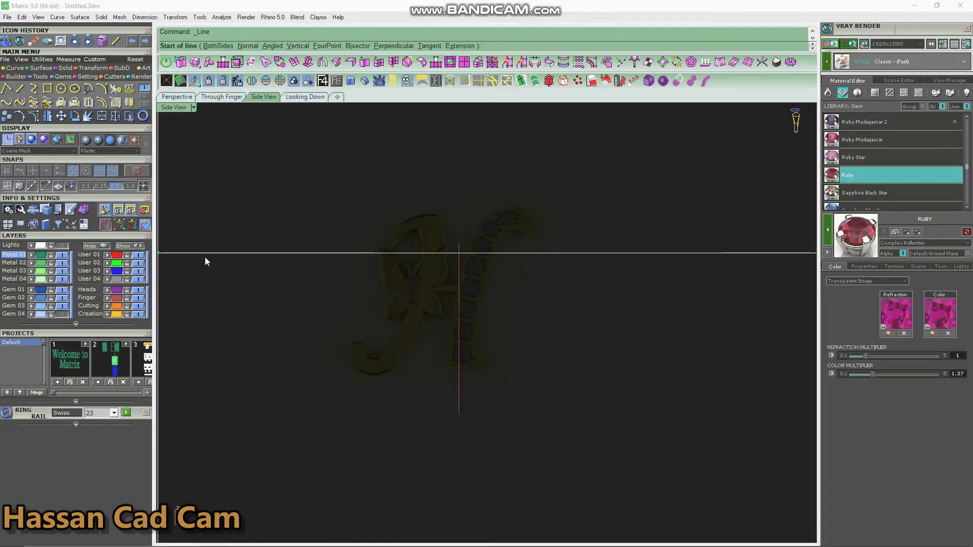
click(457, 414)
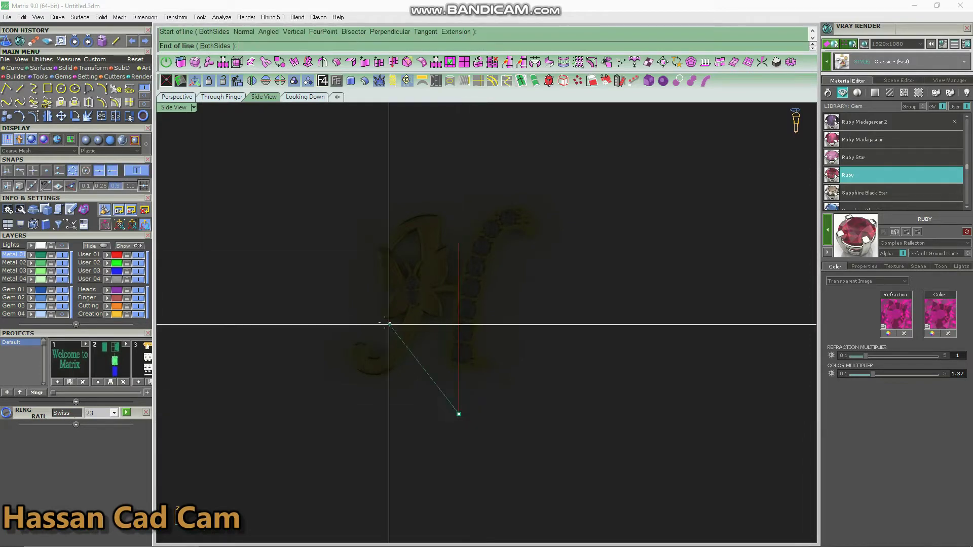
click(213, 46)
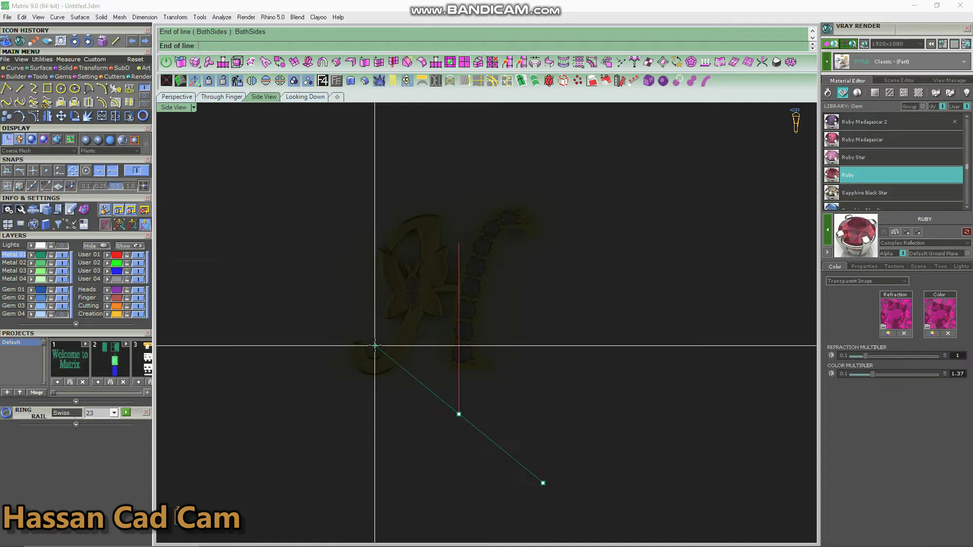
text(4)
key(Return)
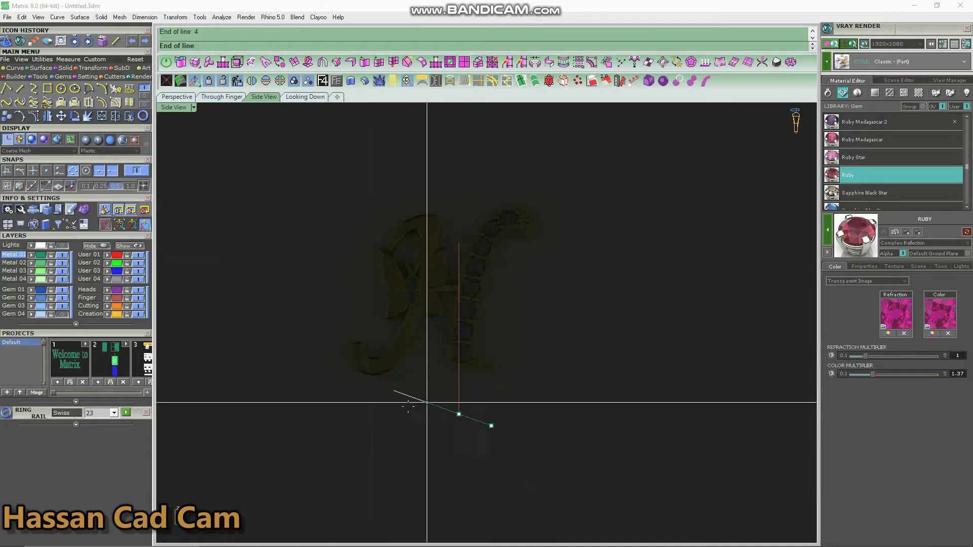
click(424, 423)
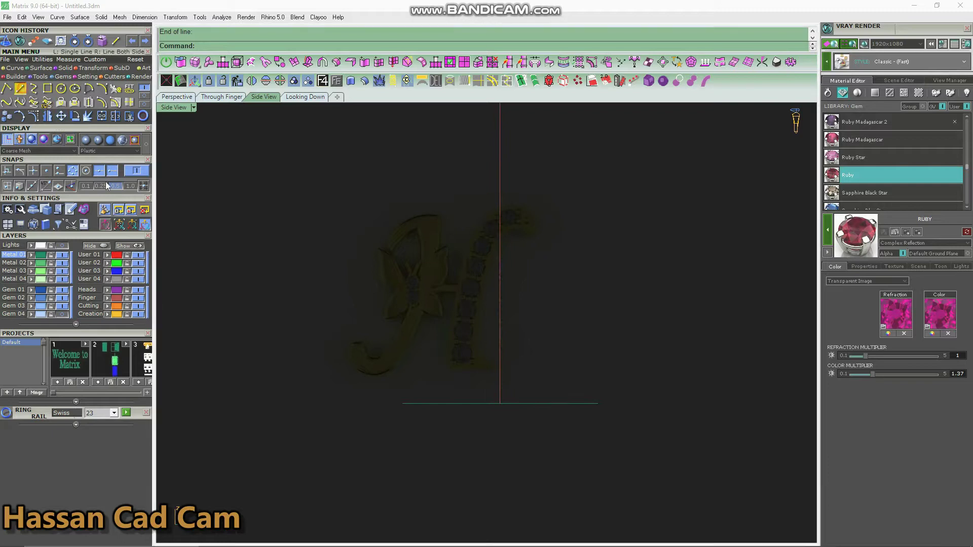
- Draw a short vertical line straight down from the left end of the horizontal base line
key(Return)
click(401, 404)
key(Return)
scroll(403, 417, up, 2)
click(405, 424)
right_drag(412, 438, 397, 409)
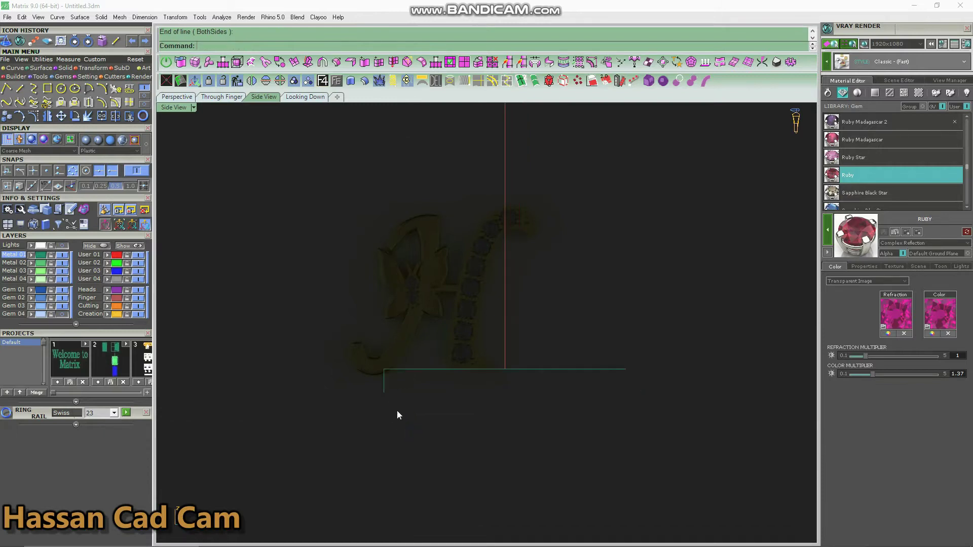
key(Return)
scroll(380, 389, up, 2)
click(375, 387)
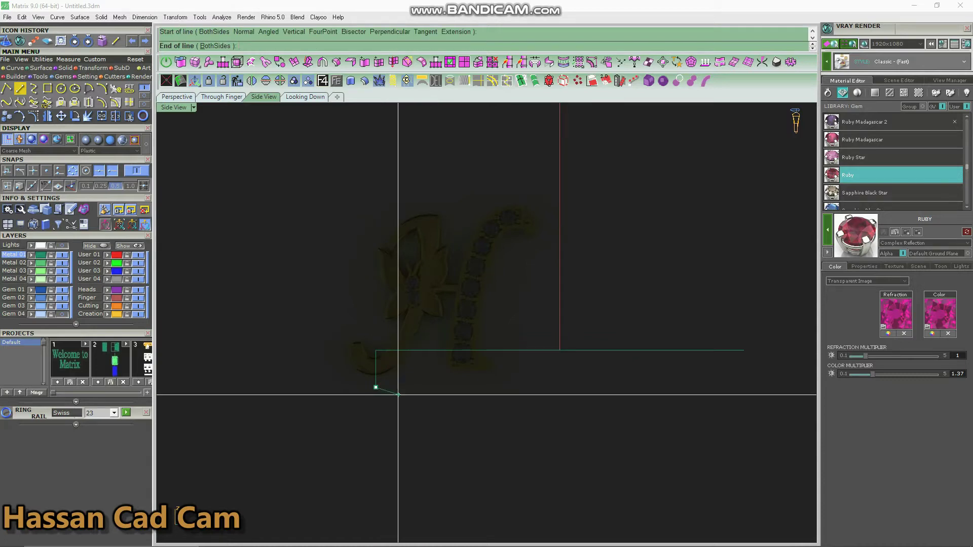
click(400, 391)
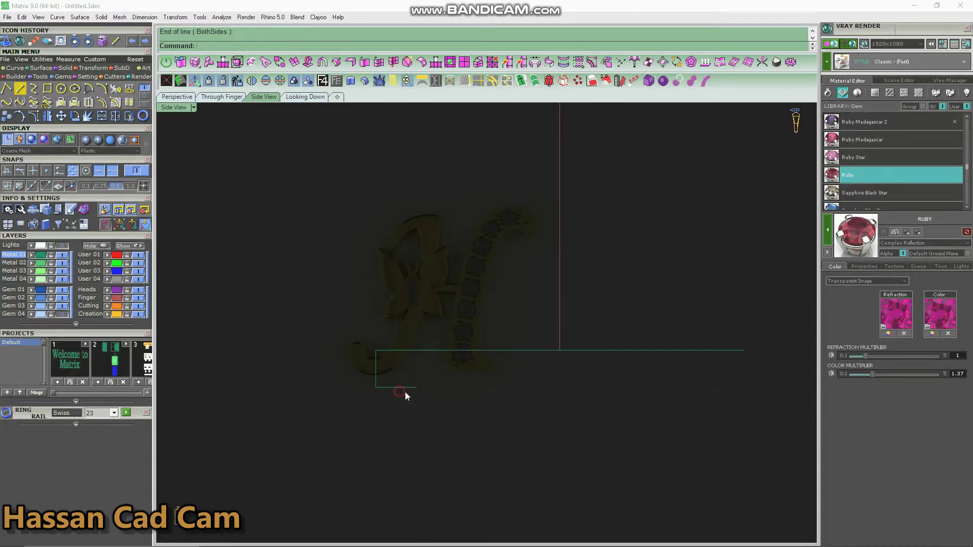
- Draw a short horizontal line inward from the lower end of the vertical side line
key(Return)
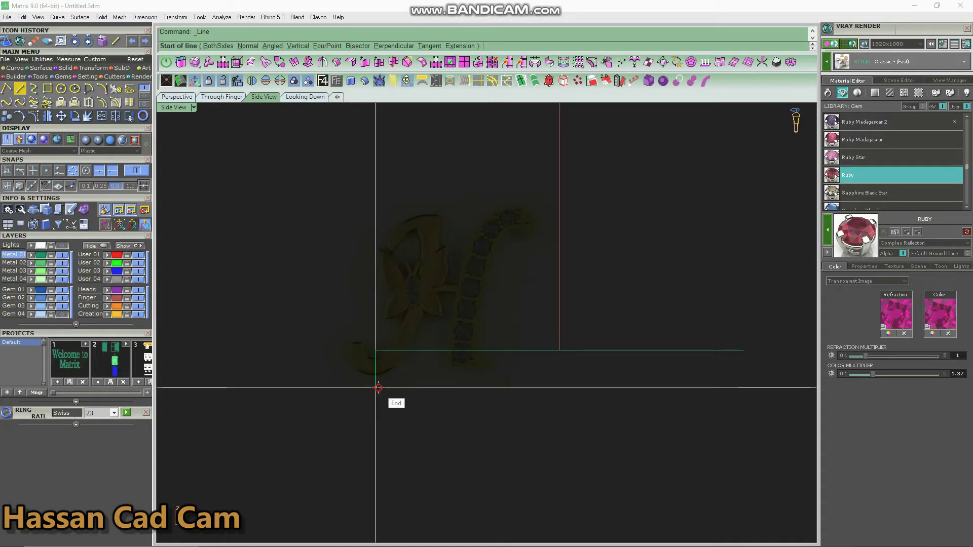
click(376, 387)
key(Return)
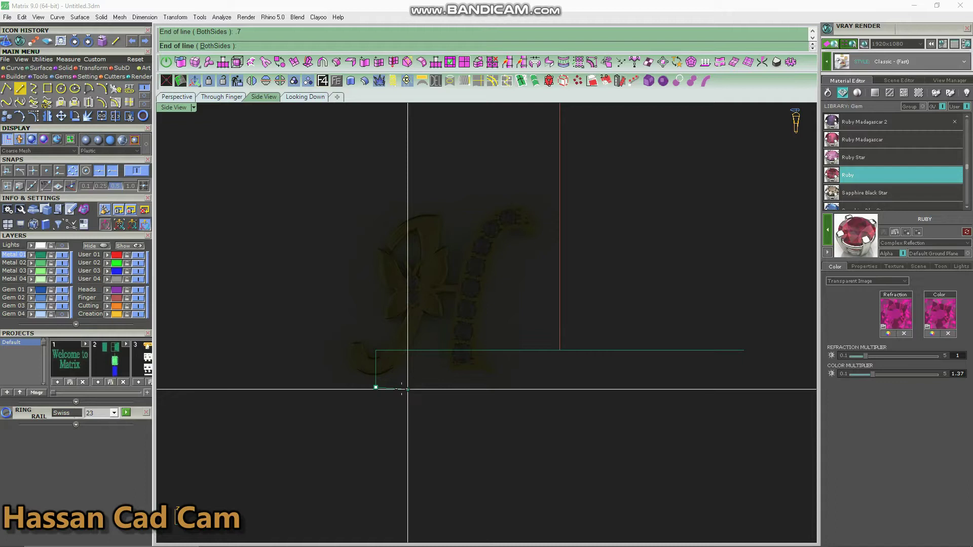
key(Return)
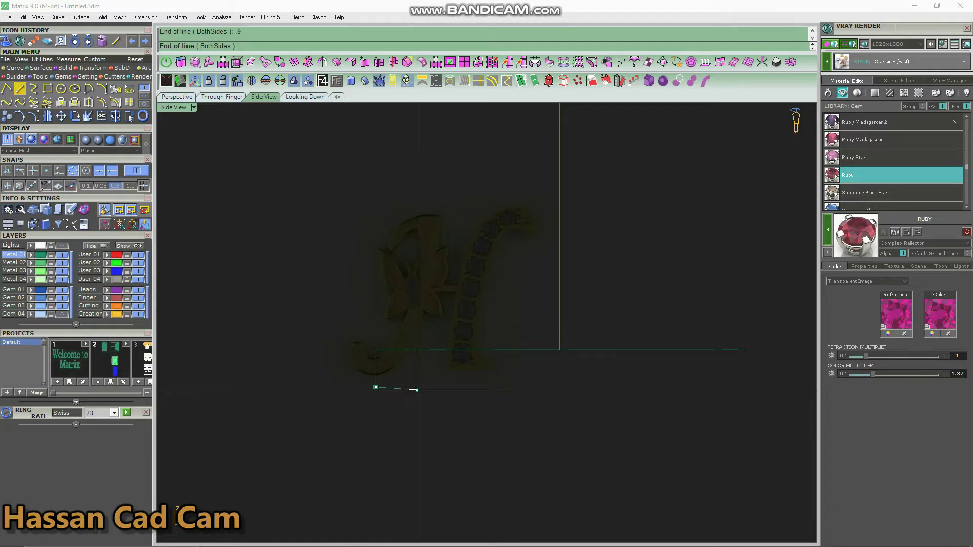
key(Return)
click(412, 387)
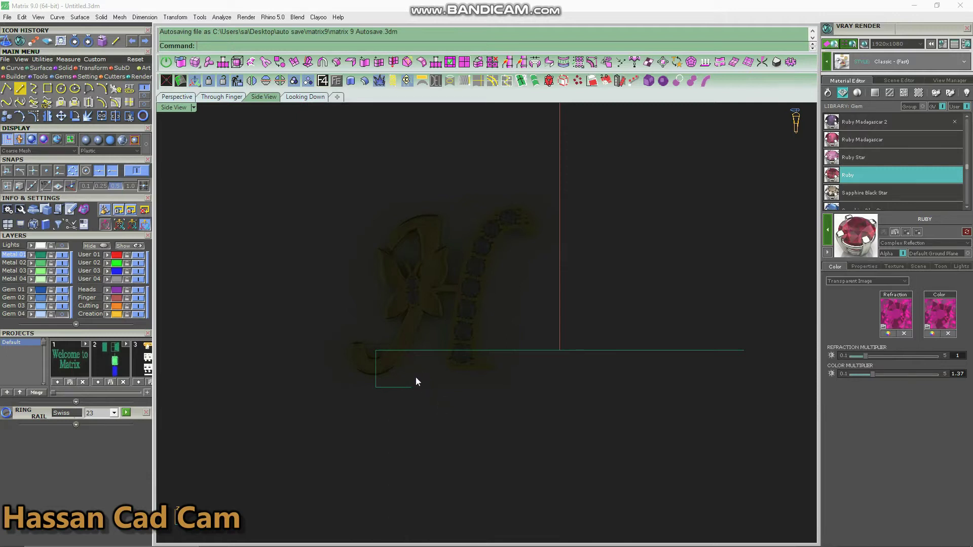
- Draw a 0.7 long line straight down from the inner end of the short horizontal line and join the two lines
scroll(377, 355, down, 4)
scroll(388, 364, up, 4)
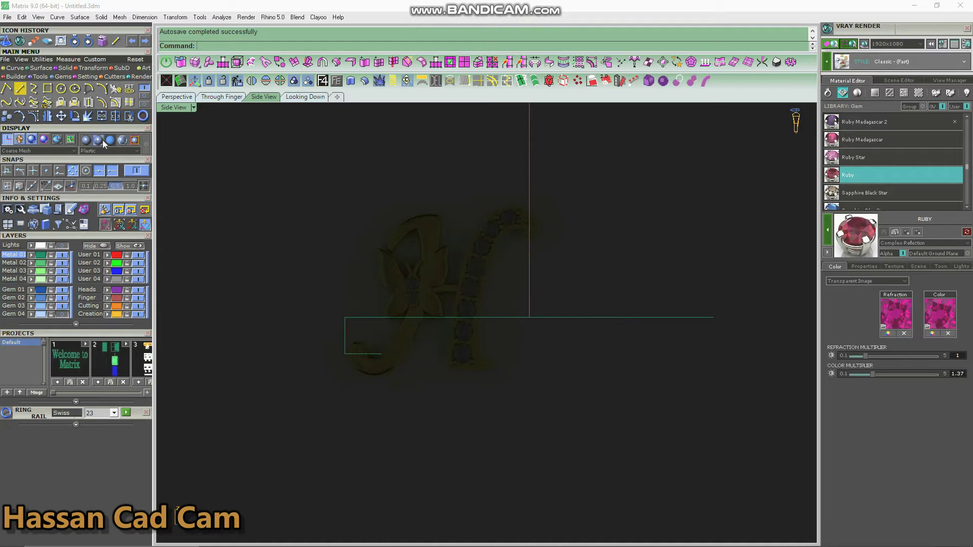
click(20, 89)
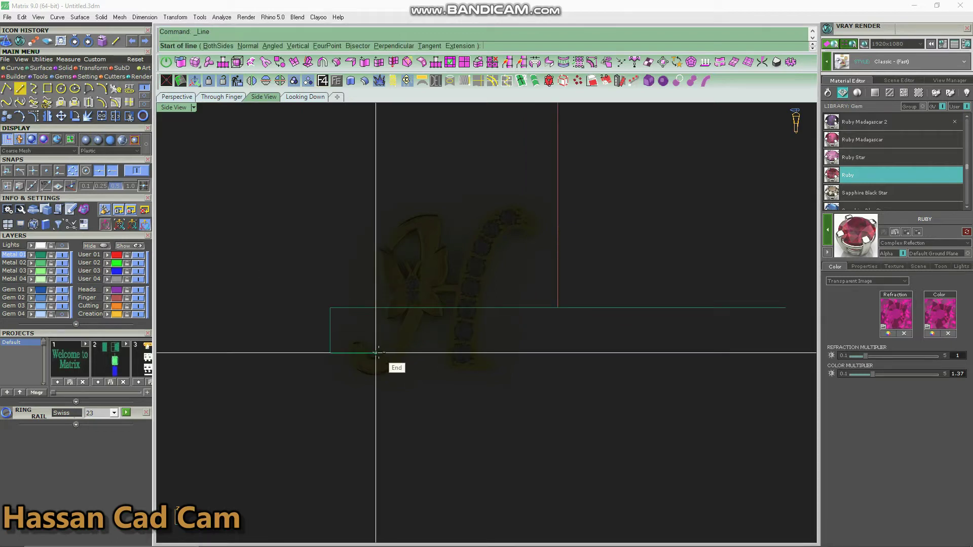
click(376, 352)
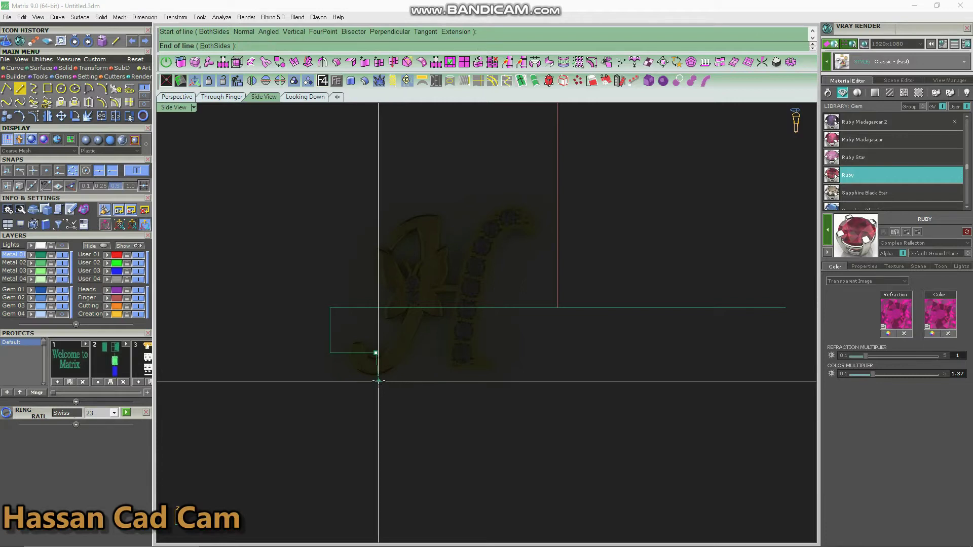
key(Return)
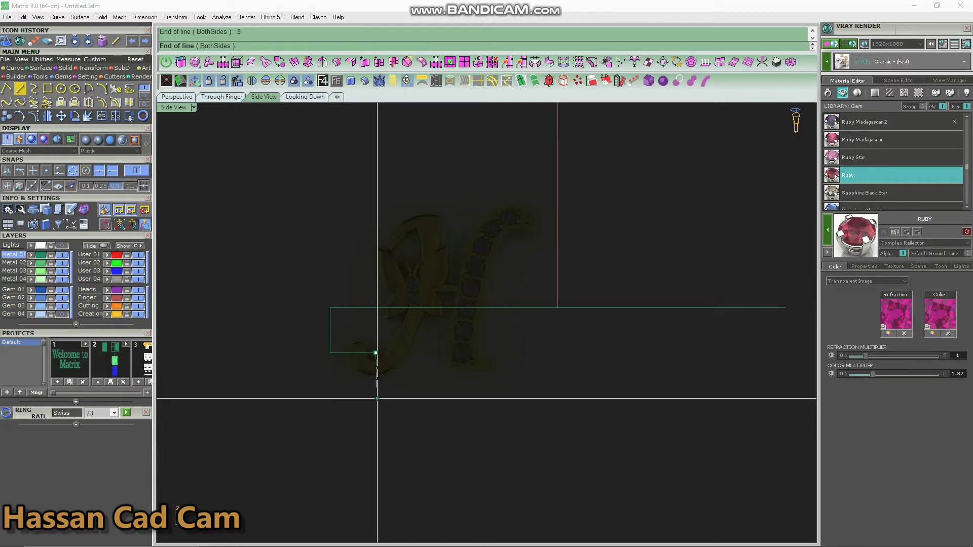
key(Return)
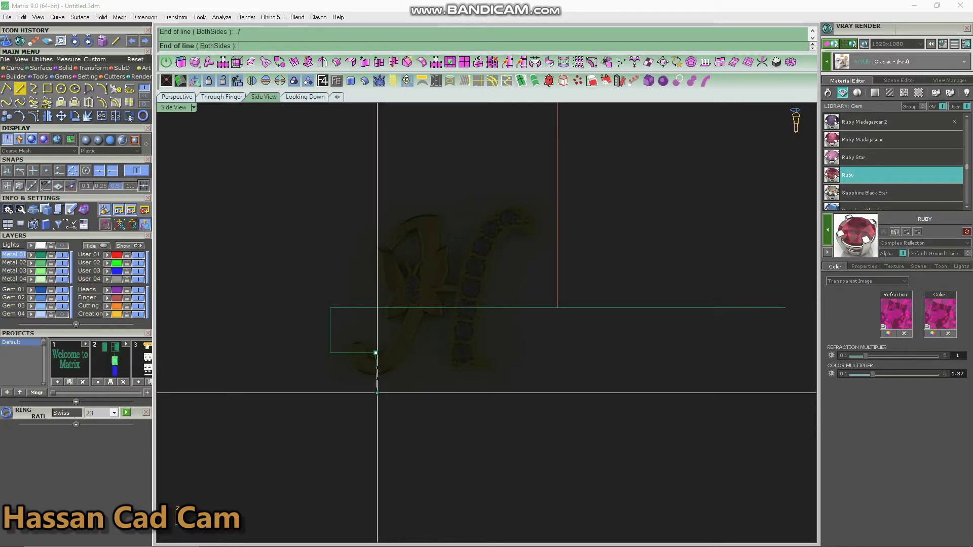
key(Return)
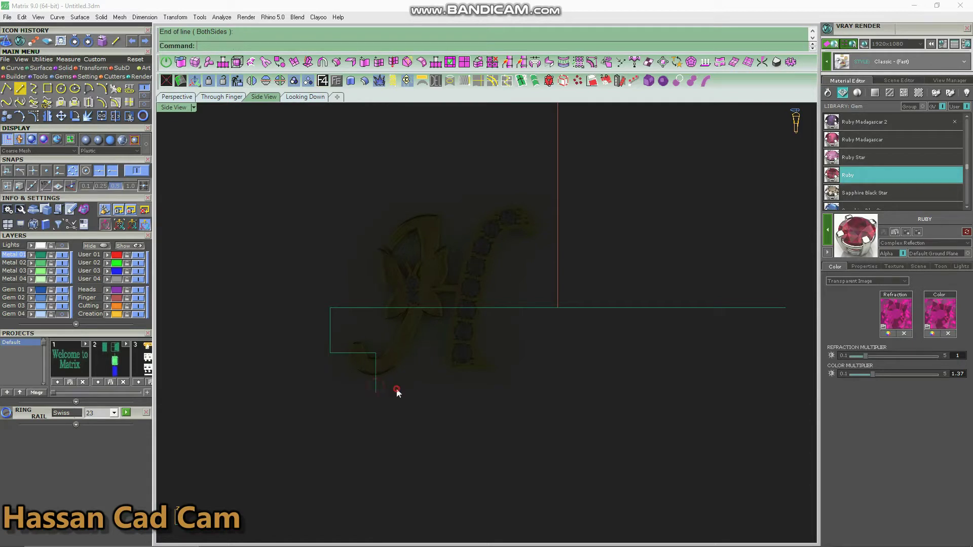
drag(362, 397, 363, 398)
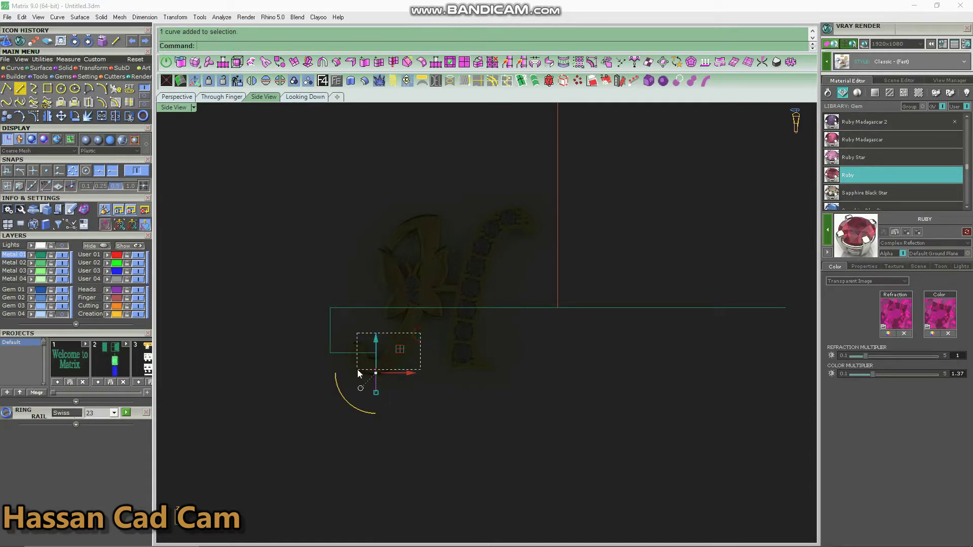
key(ctrl+j)
- Draw a 0.6 long diagonal line inward and down from the lower end of the stepped profile
right_drag(422, 399, 400, 378)
click(21, 90)
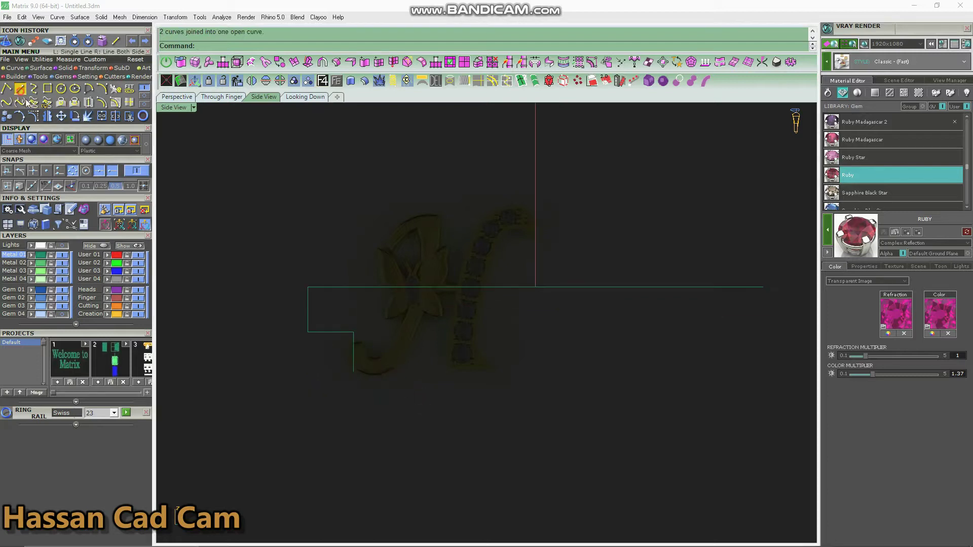
scroll(360, 366, up, 1)
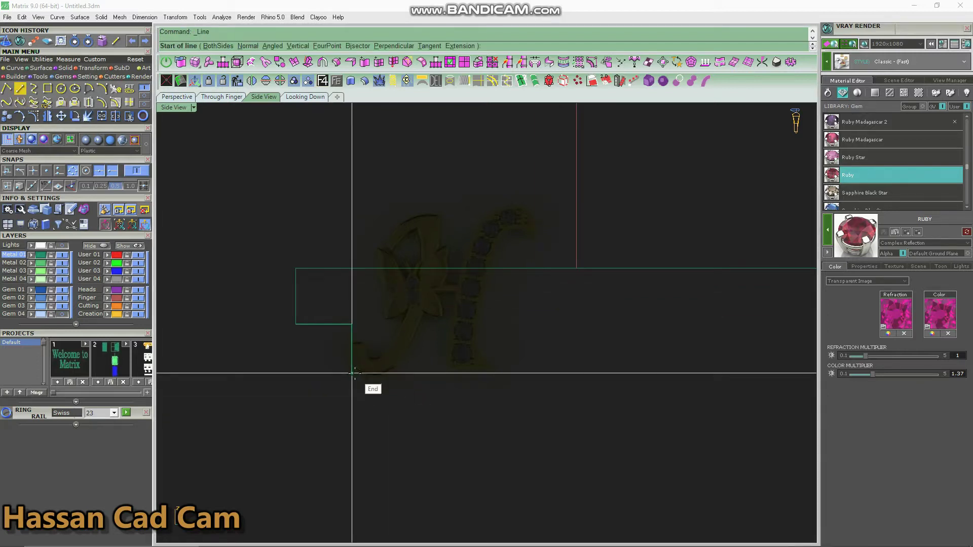
click(351, 373)
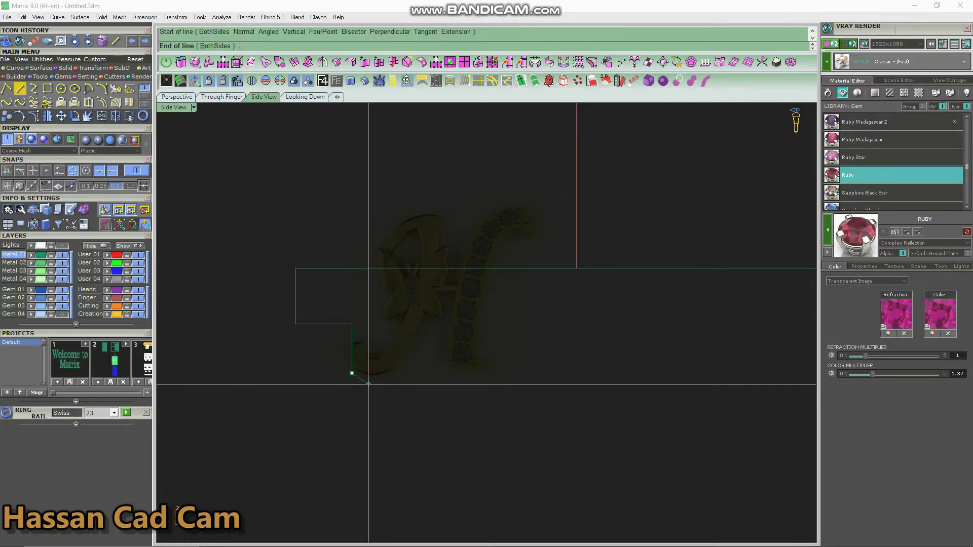
key(Return)
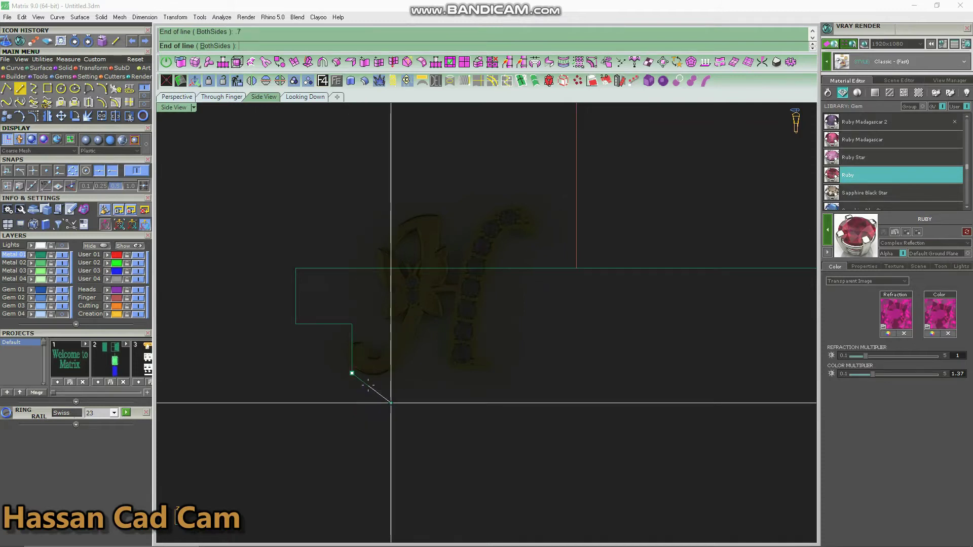
text(.6)
key(Return)
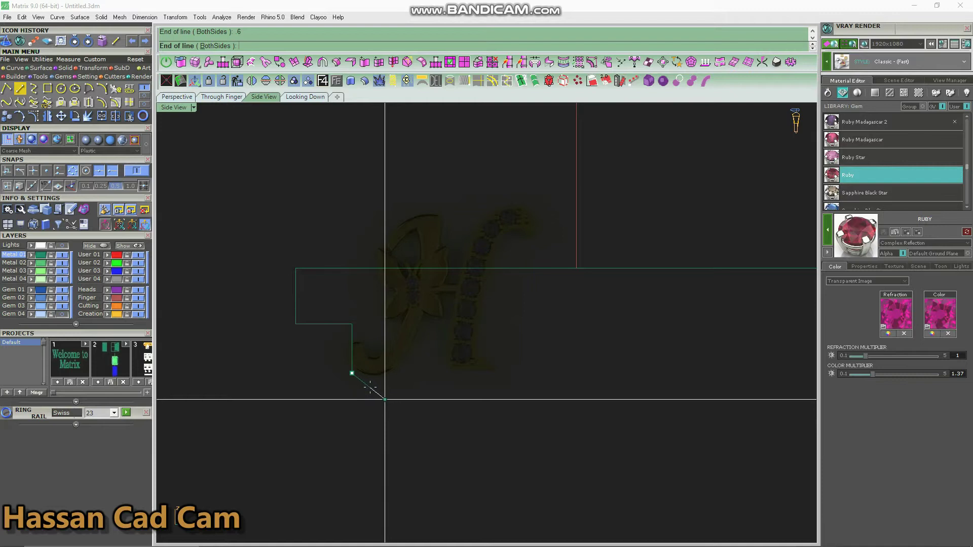
click(381, 403)
scroll(387, 360, up, 2)
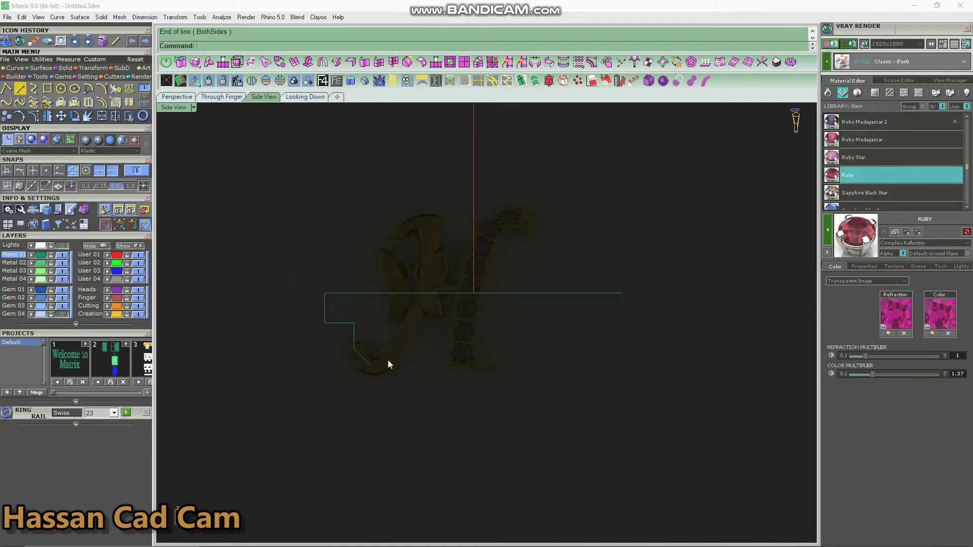
- Raise the free end of the diagonal line slightly by its control point and join the line to the stepped profile
click(346, 362)
click(39, 118)
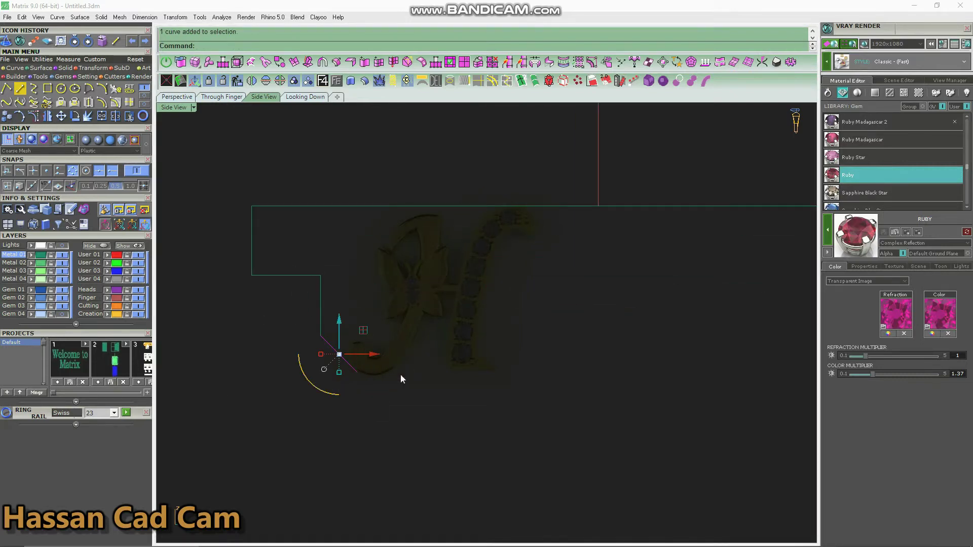
scroll(339, 371, up, 1)
drag(354, 359, 385, 405)
click(384, 332)
scroll(435, 315, down, 2)
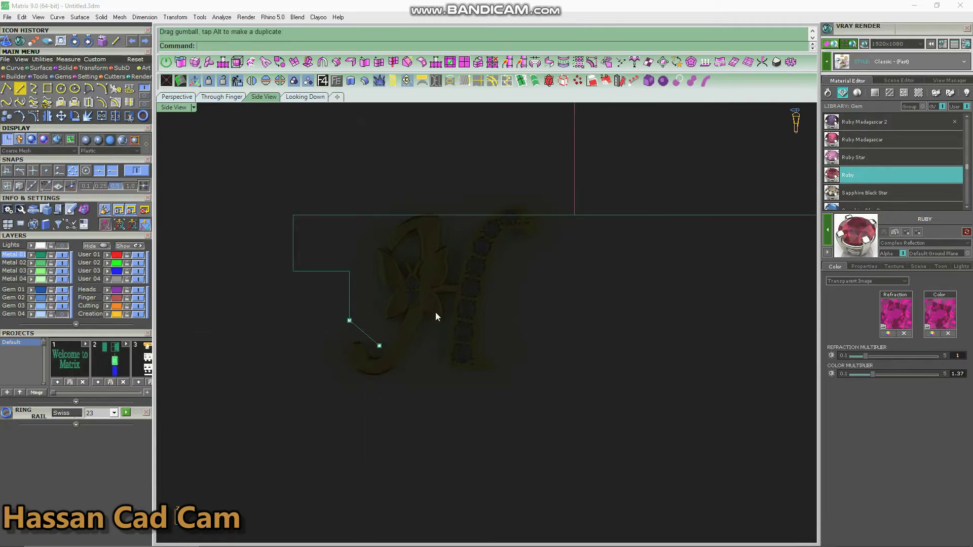
drag(310, 364, 310, 365)
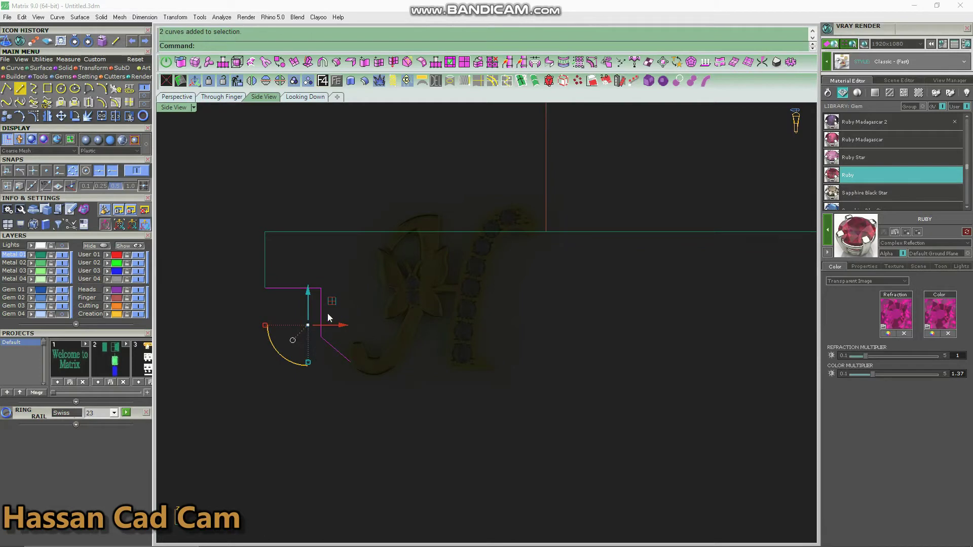
key(ctrl+j)
- Mirror the stepped side profile across the ring's centre axis and join the profile curves
scroll(348, 267, down, 2)
click(252, 81)
click(312, 261)
click(304, 263)
drag(642, 267, 324, 341)
key(ctrl+j)
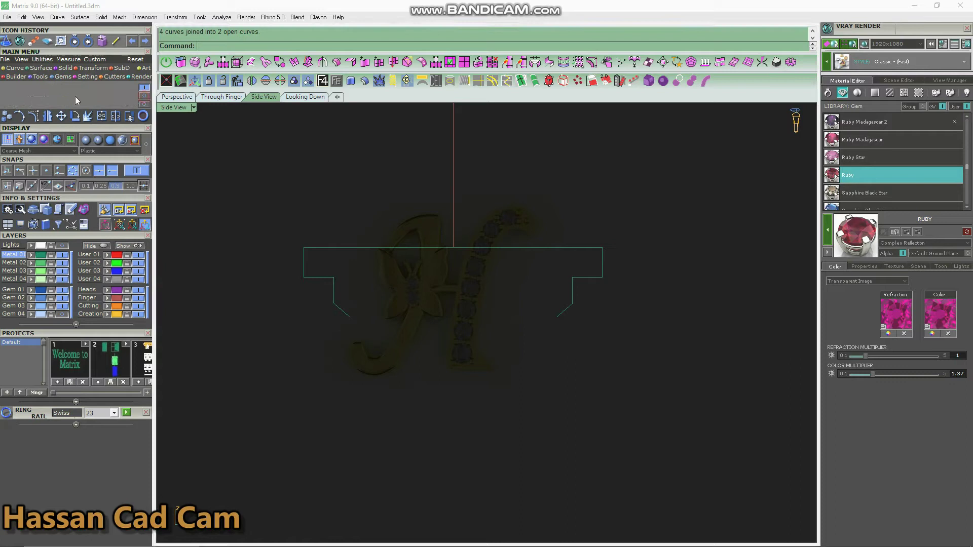
- Fillet the lower outer corners of the profile's wide upper step on both sides with radius 0.2
click(7, 90)
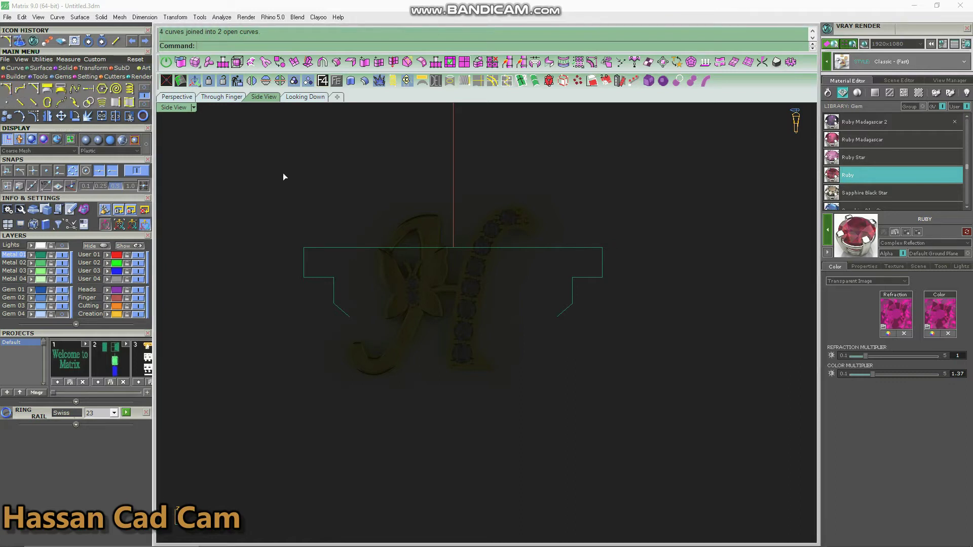
scroll(297, 237, up, 1)
scroll(298, 238, up, 1)
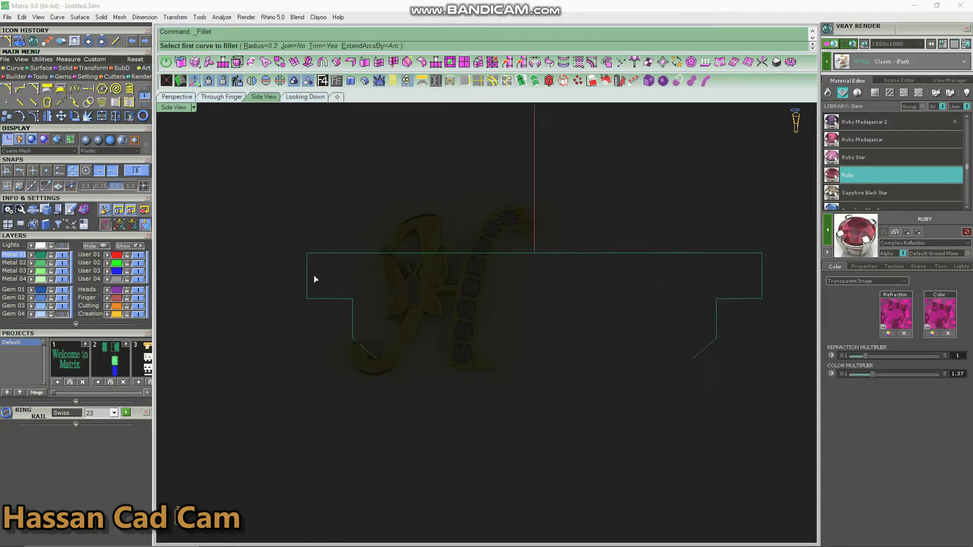
click(313, 300)
click(310, 301)
scroll(309, 306, down, 2)
scroll(615, 289, up, 2)
click(610, 291)
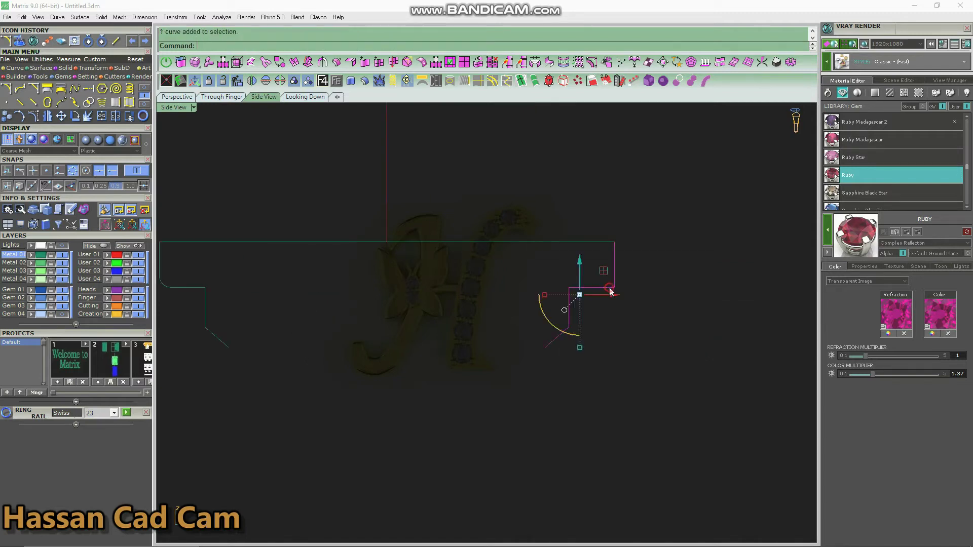
right_click(633, 296)
click(610, 291)
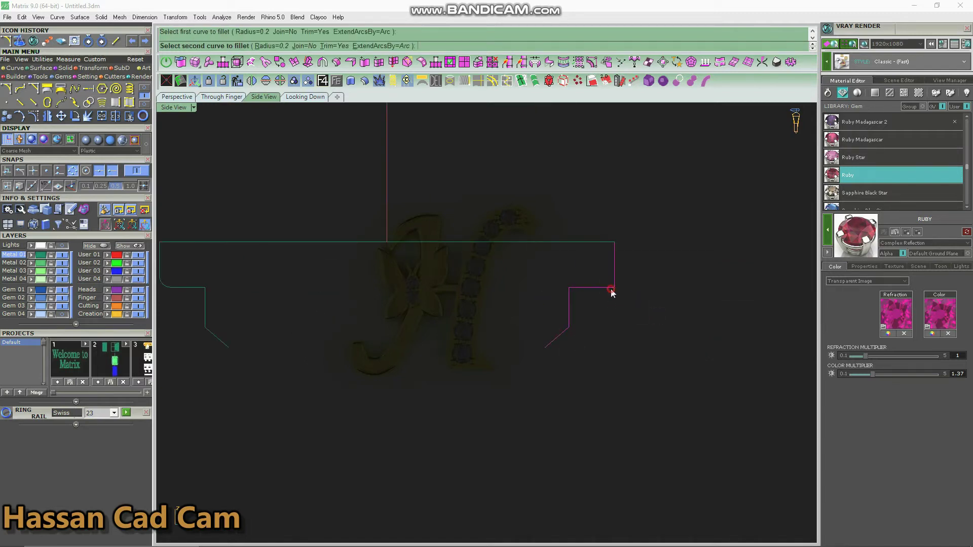
scroll(631, 272, down, 2)
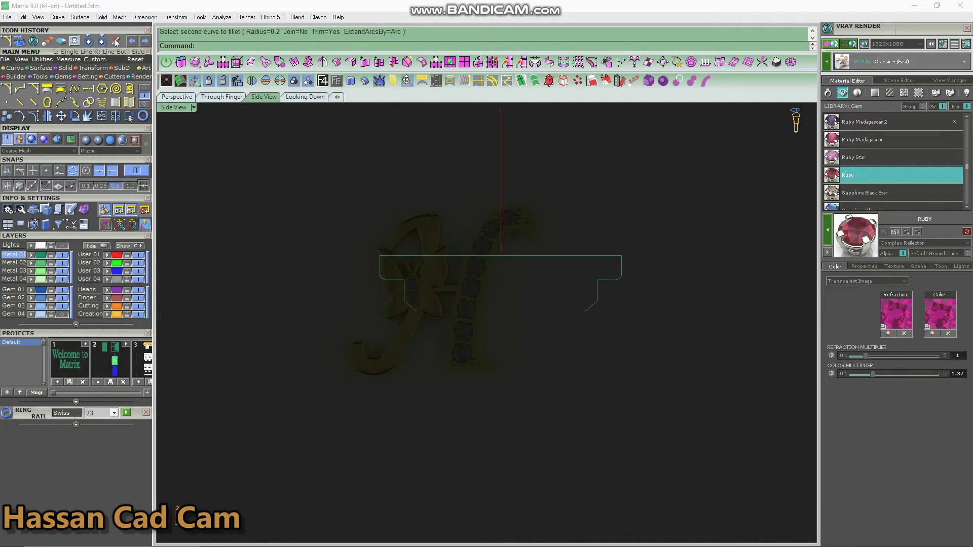
- Draw a horizontal line between the lower ends of the two diagonals and join the stepped profile curves
click(416, 311)
click(585, 312)
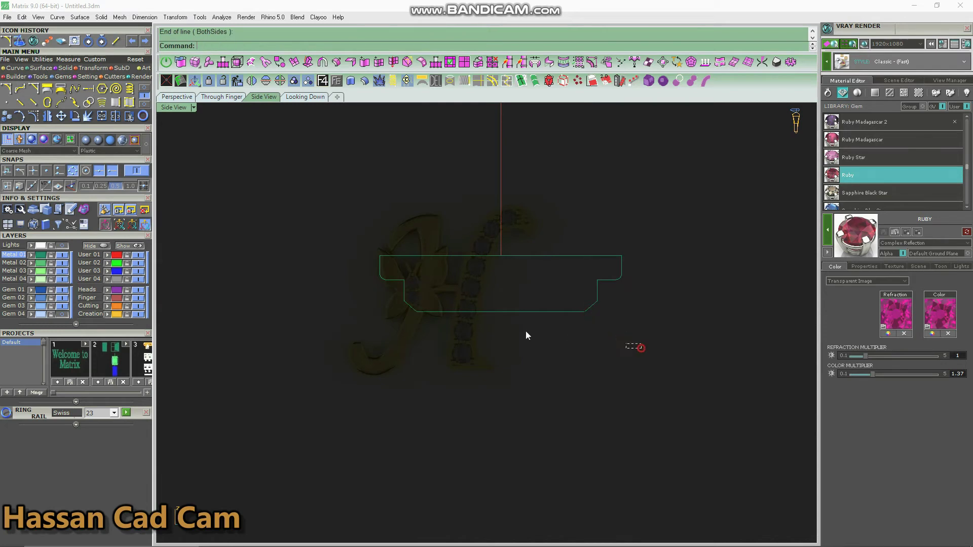
drag(383, 279, 384, 279)
click(416, 234)
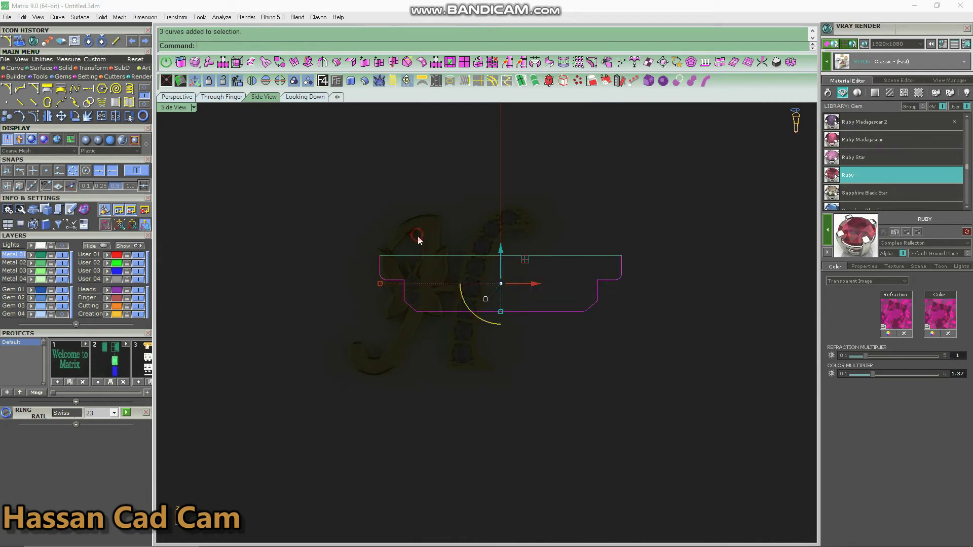
- Remove the profile's top line and offset the stepped profile inward by 0.8
click(430, 233)
click(426, 291)
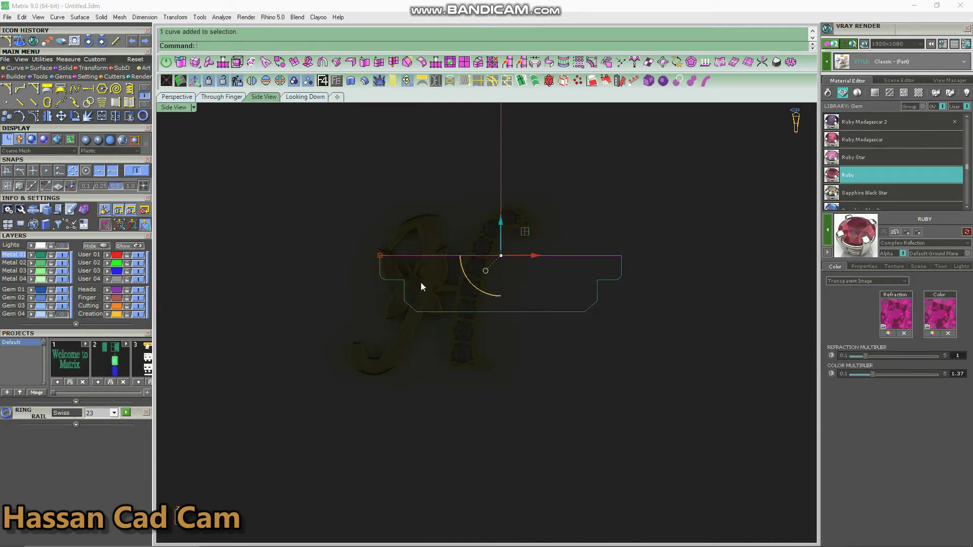
click(492, 80)
scroll(441, 243, up, 2)
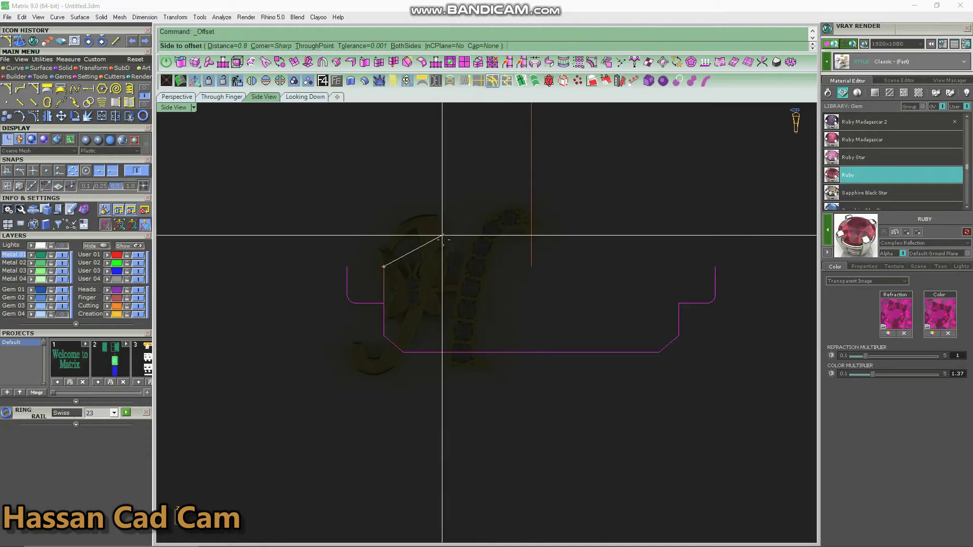
click(438, 257)
click(428, 237)
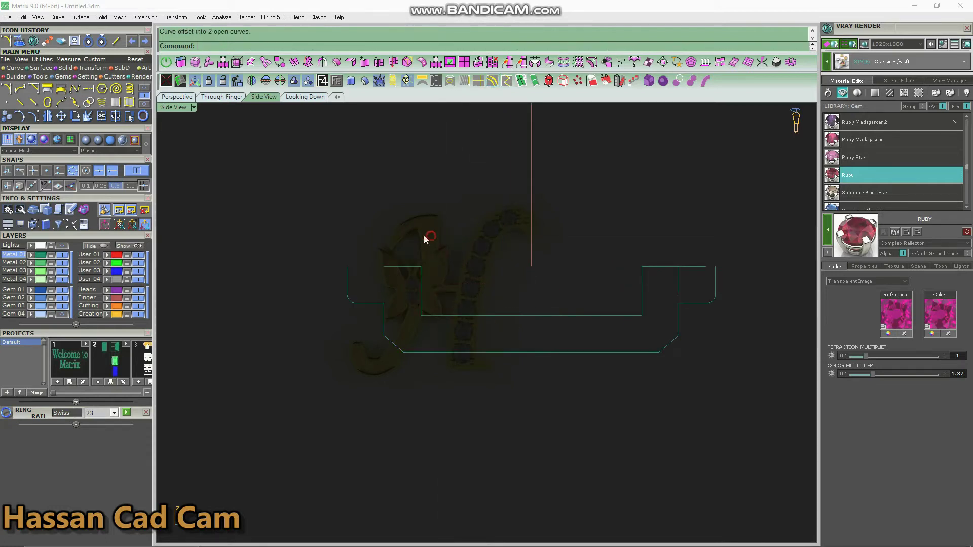
- Draw a horizontal line from one upper outer end to the offset curve and mirror it across the centre axis
click(129, 115)
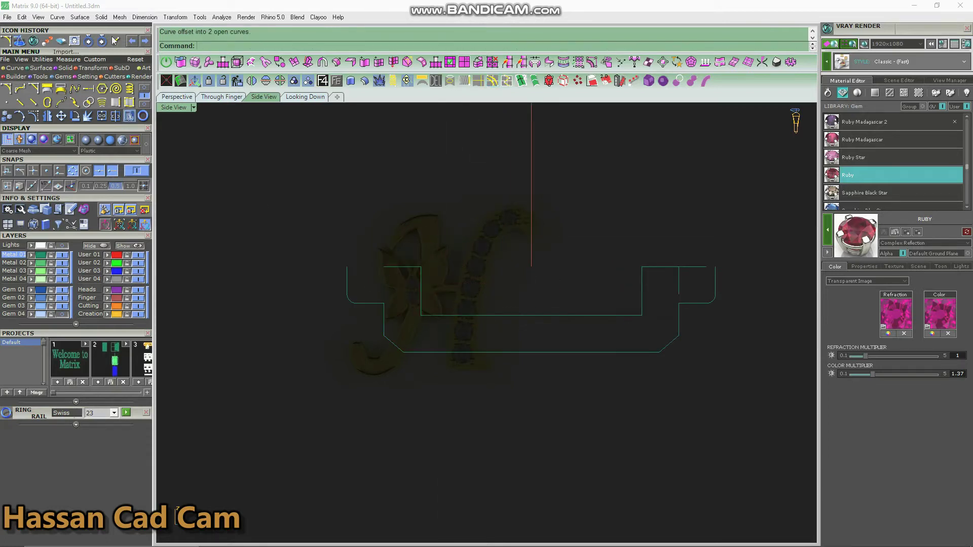
click(362, 267)
click(362, 267)
click(251, 81)
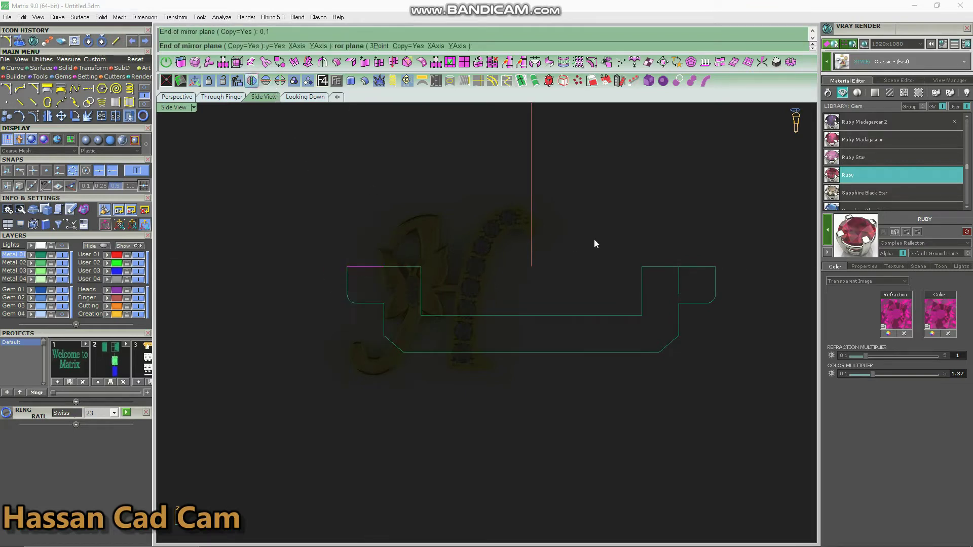
- Delete the leftover offset segment at the upper step and join the inner profile curves
scroll(697, 290, up, 4)
drag(696, 271, 656, 283)
scroll(656, 283, down, 4)
key(Delete)
drag(619, 321, 619, 322)
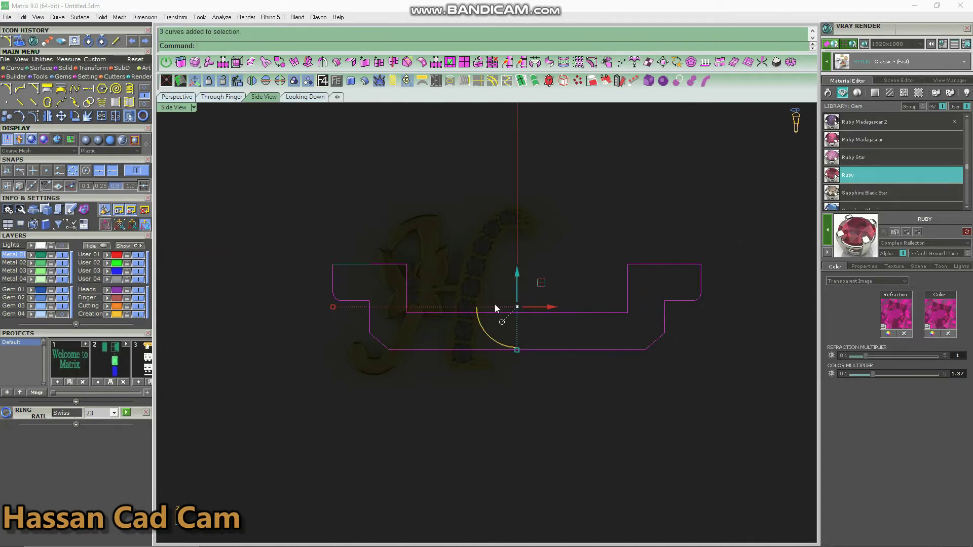
shift+drag(365, 253, 357, 274)
key(ctrl+j)
click(313, 221)
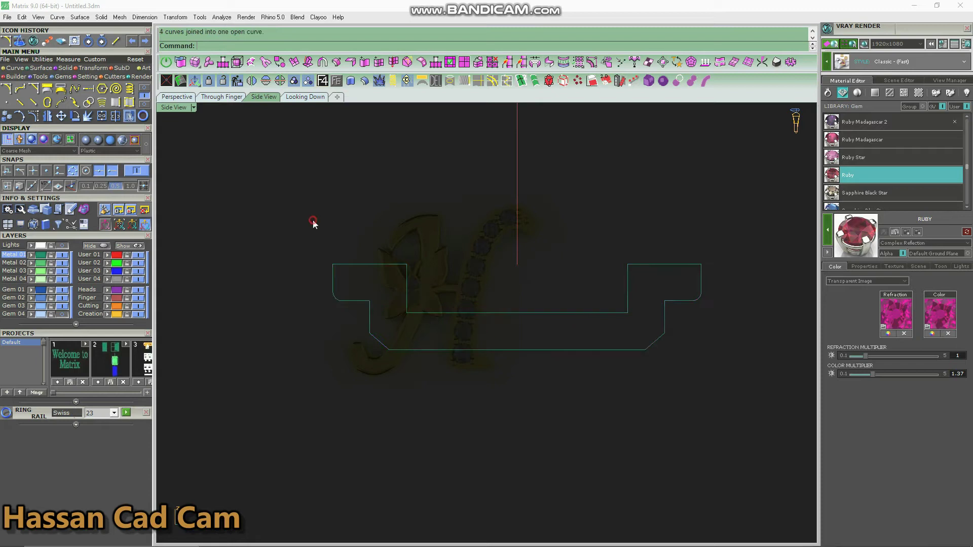
- Try to fillet the profile's upper outer corners with radius 0.2
click(338, 265)
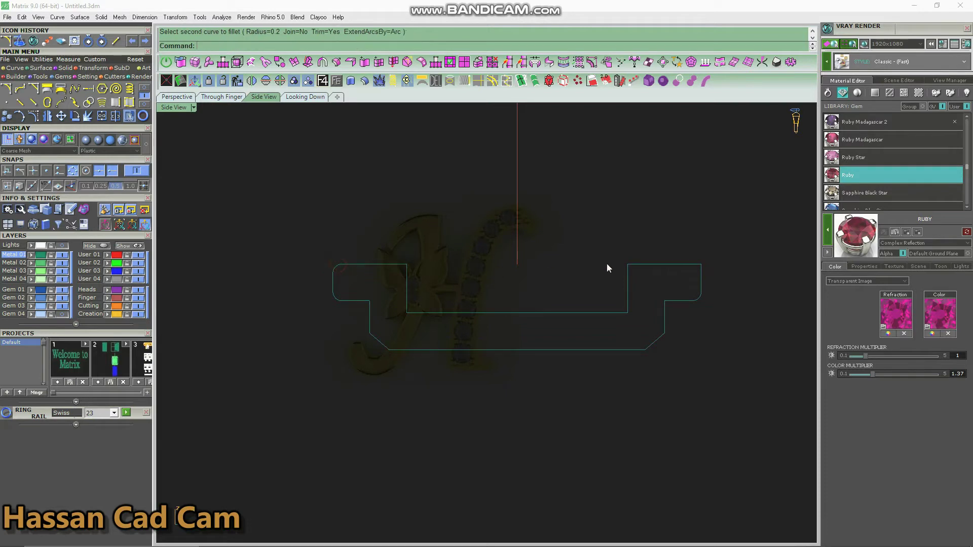
click(695, 264)
key(Escape)
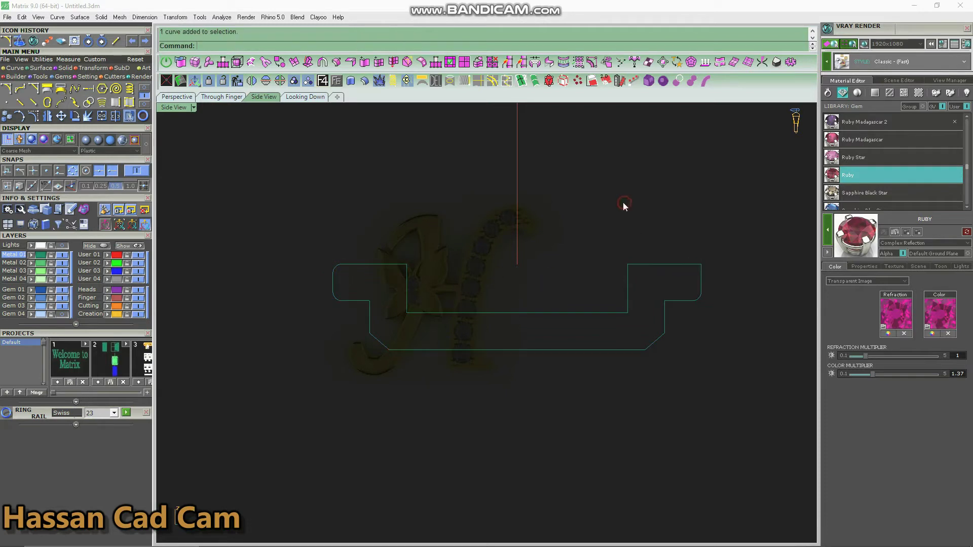
- Fillet the profile's upper outer corners on both sides with radius 0.1
right_click(616, 199)
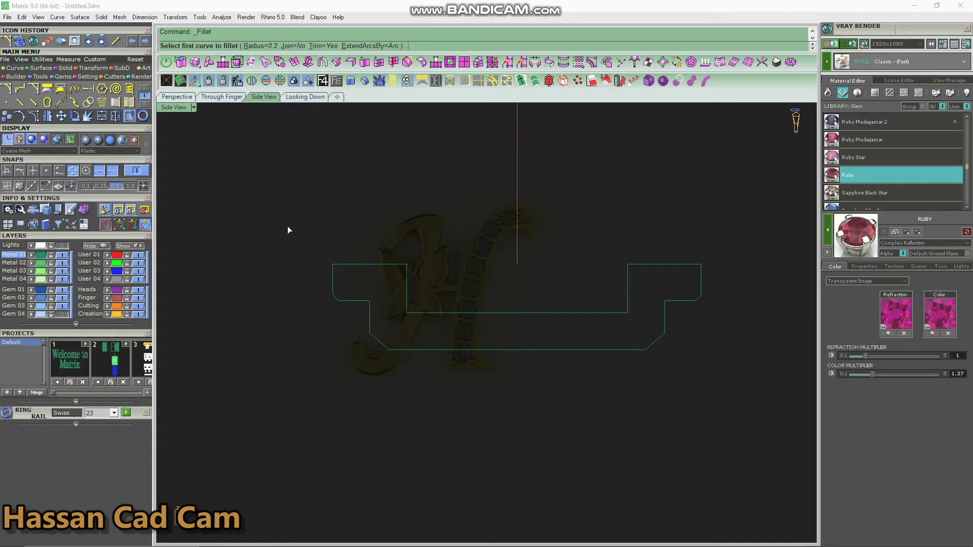
text(1)
click(337, 265)
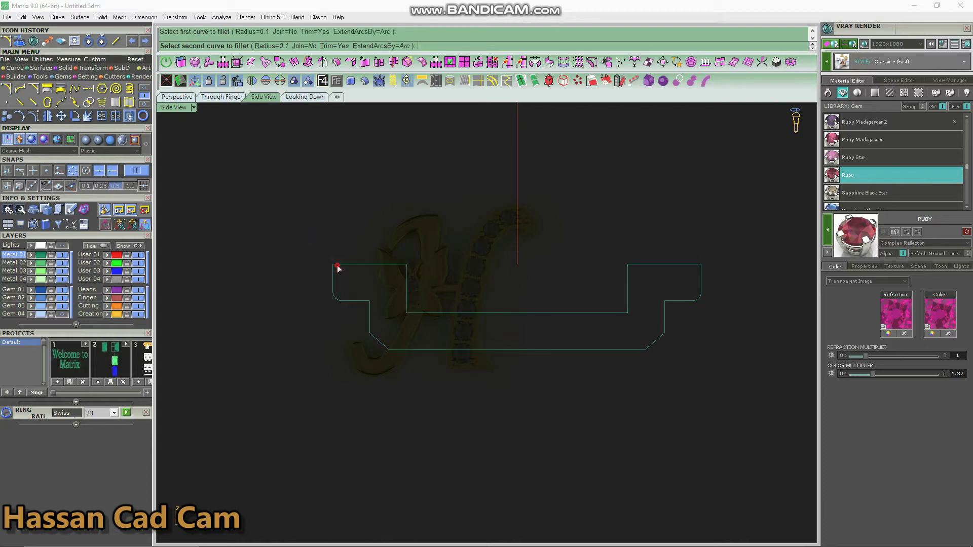
click(699, 270)
click(678, 232)
- Sweep the ring profile around the ring rail to form the band surfaces
scroll(673, 243, down, 4)
drag(670, 219, 434, 330)
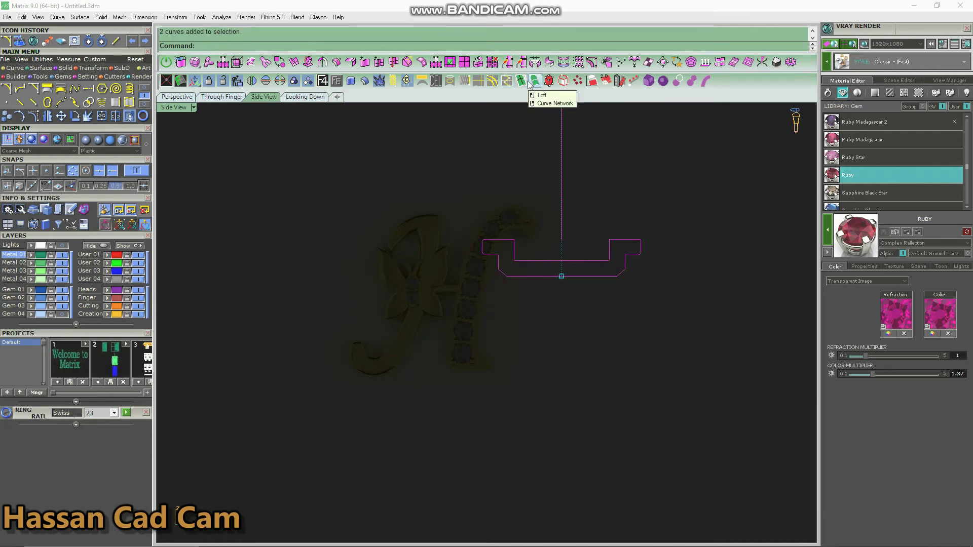
click(41, 68)
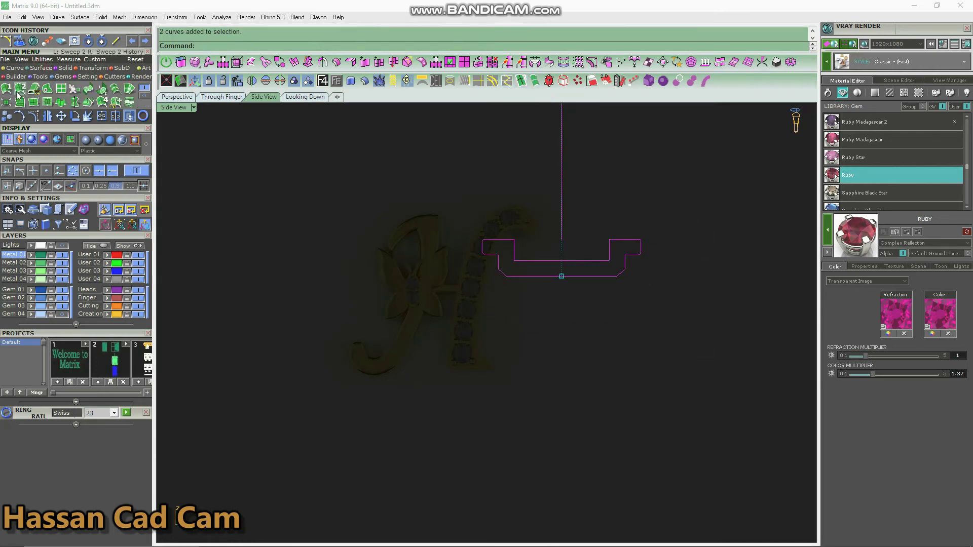
click(63, 103)
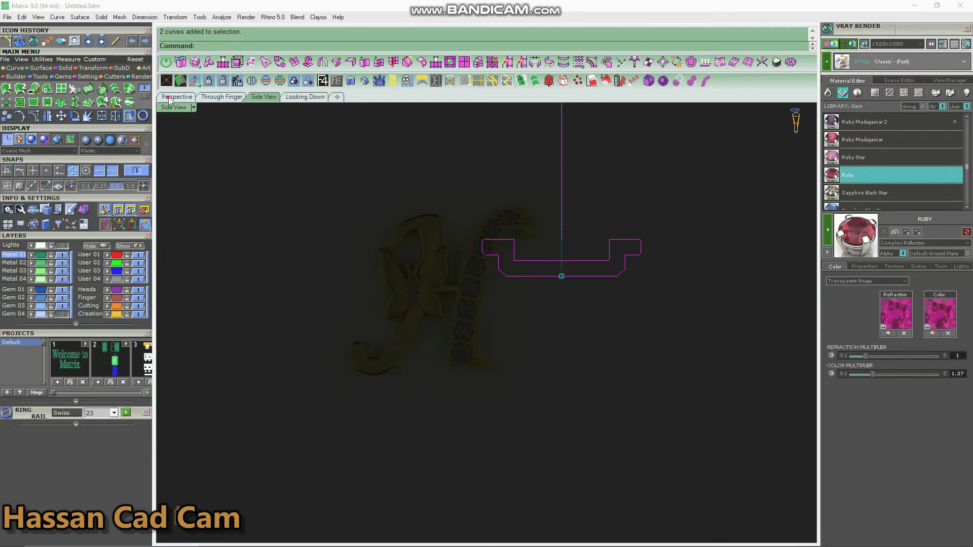
right_drag(467, 265, 378, 249)
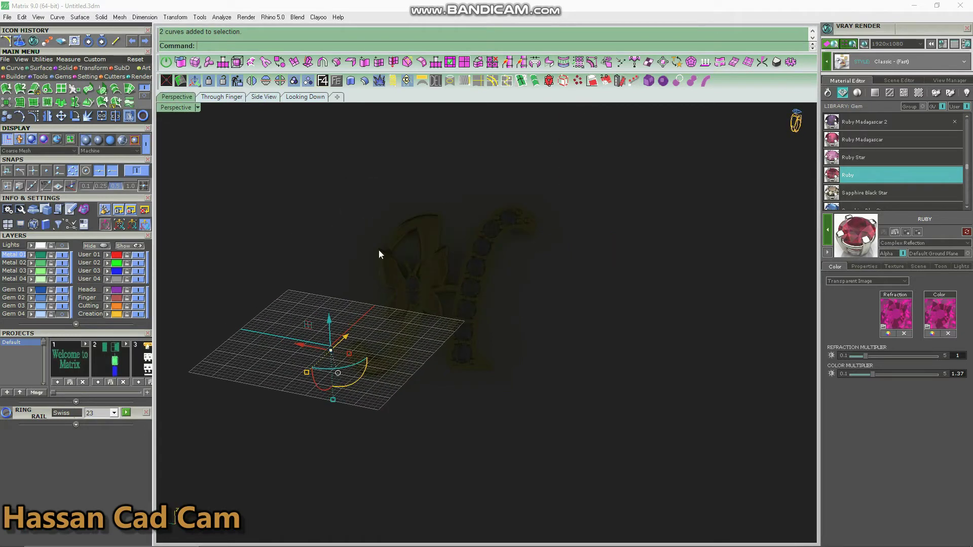
click(99, 143)
scroll(405, 308, down, 5)
scroll(405, 307, up, 8)
right_drag(534, 303, 470, 309)
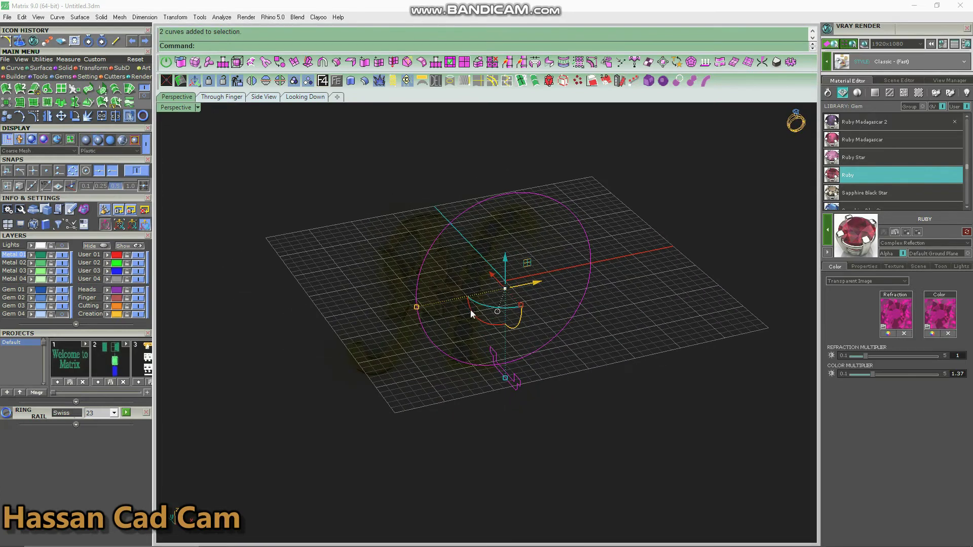
click(6, 89)
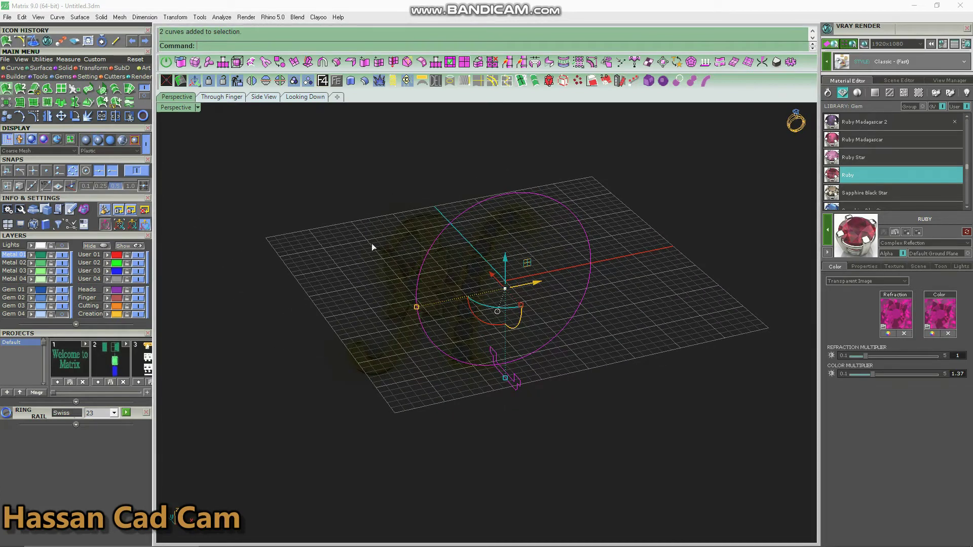
mouse_move(354, 257)
right_down()
mouse_move(550, 230)
mouse_move(617, 196)
mouse_move(562, 233)
mouse_move(390, 282)
mouse_move(362, 343)
mouse_move(371, 305)
mouse_move(404, 258)
right_up()
key(Return)
scroll(440, 218, up, 3)
- Assign the raised outer surface of the band to the Metal 02 layer
click(440, 218)
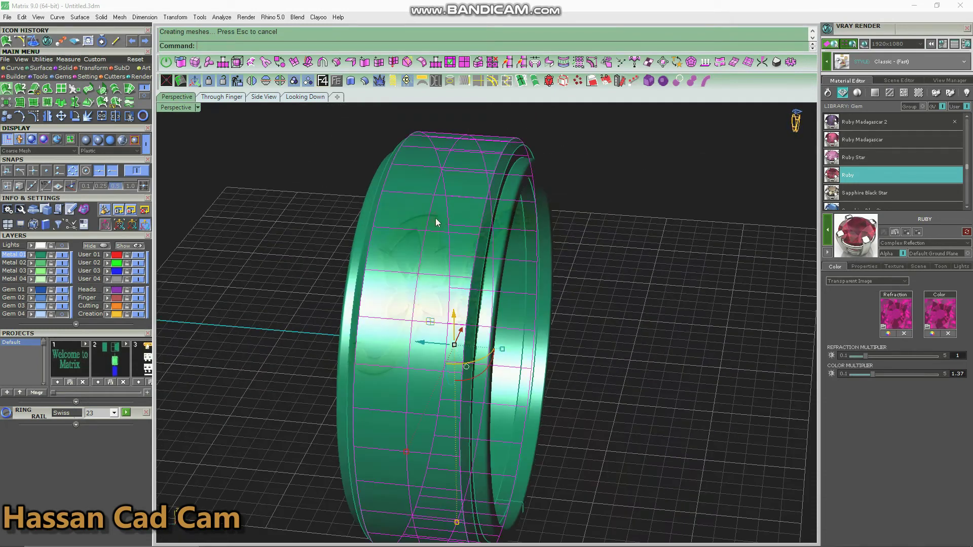
click(223, 100)
scroll(489, 364, up, 6)
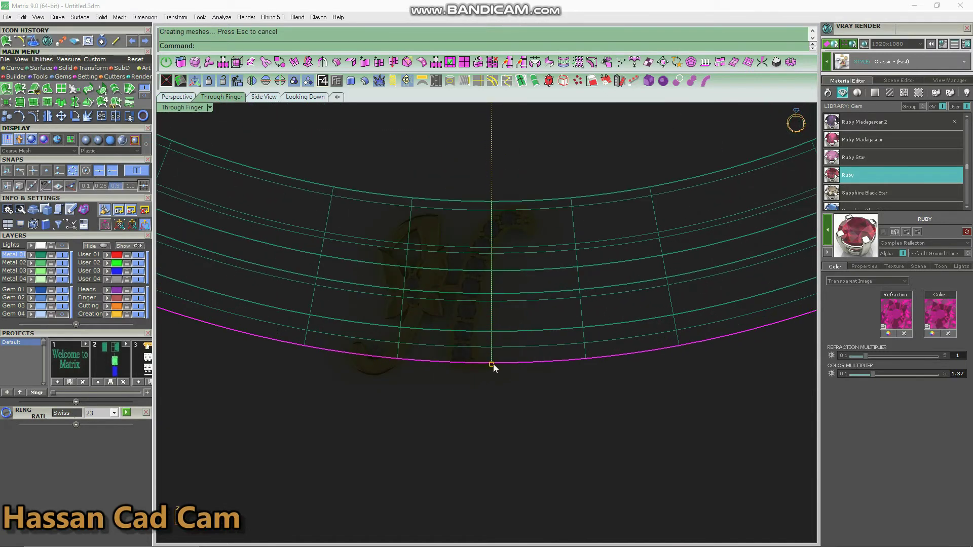
drag(494, 365, 496, 366)
click(528, 396)
scroll(433, 323, down, 4)
click(172, 96)
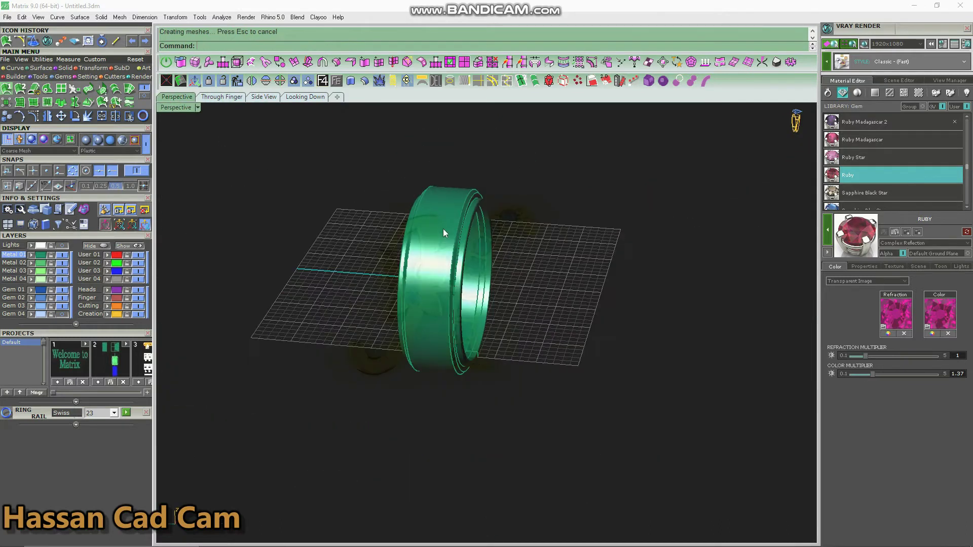
scroll(443, 229, up, 4)
click(460, 218)
click(476, 238)
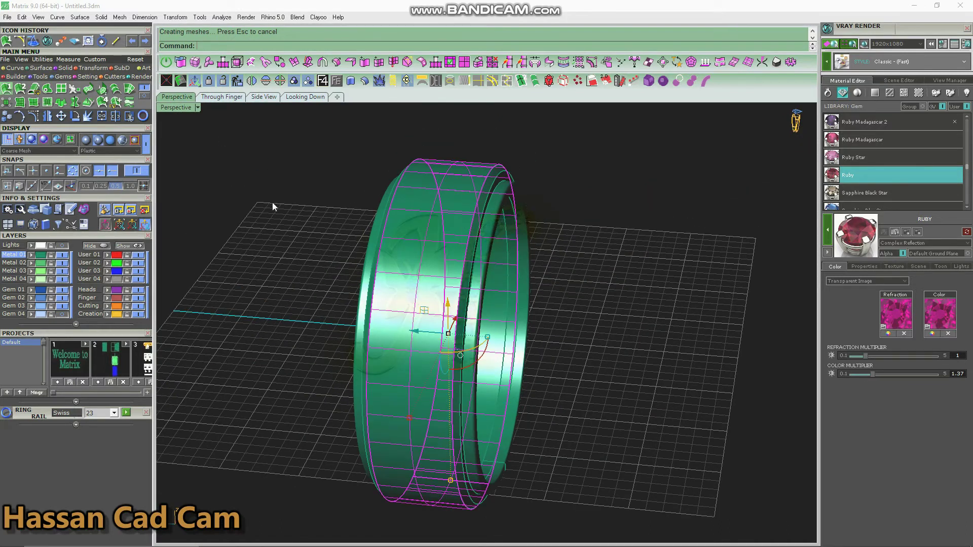
click(32, 264)
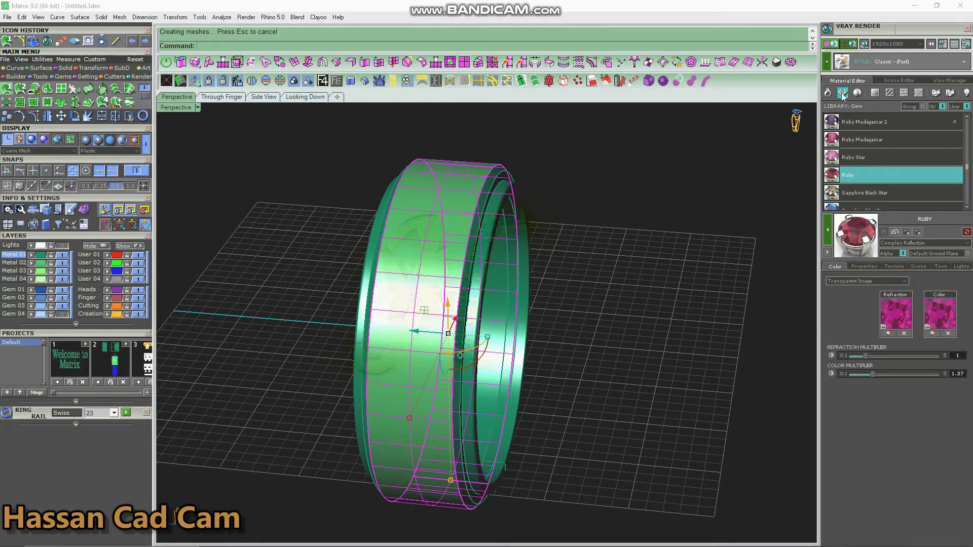
- Choose the Yellow Gold BRUSHED material from the metal library and open its texture settings
click(827, 93)
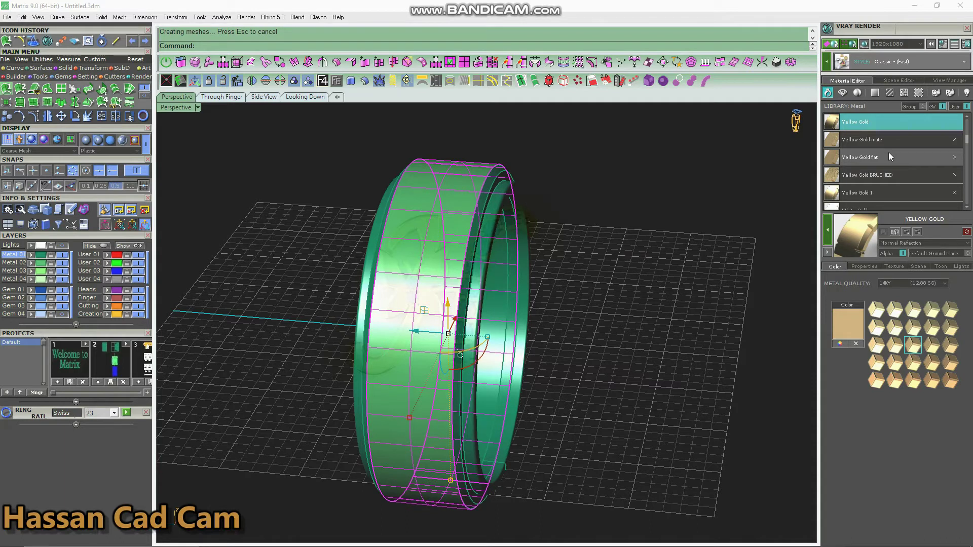
scroll(890, 156, down, 1)
click(892, 158)
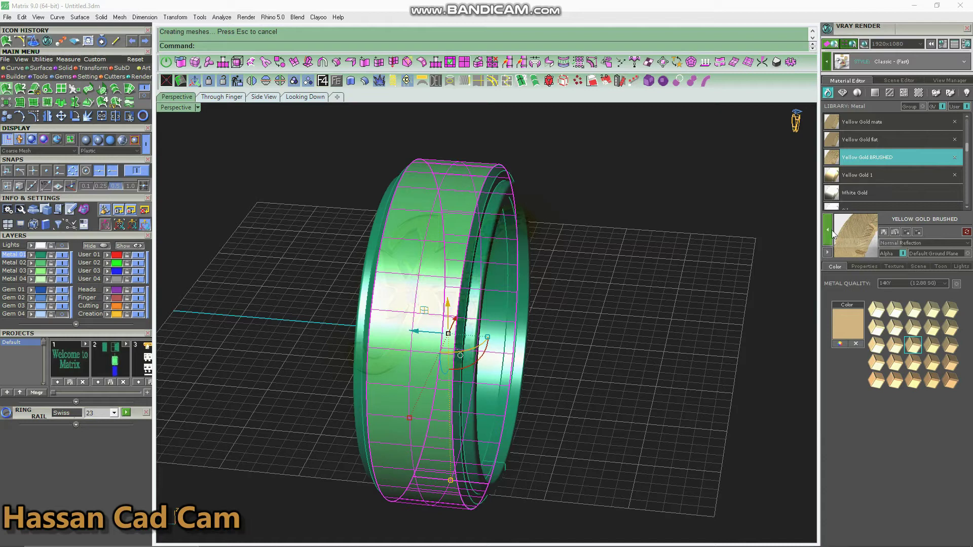
click(893, 267)
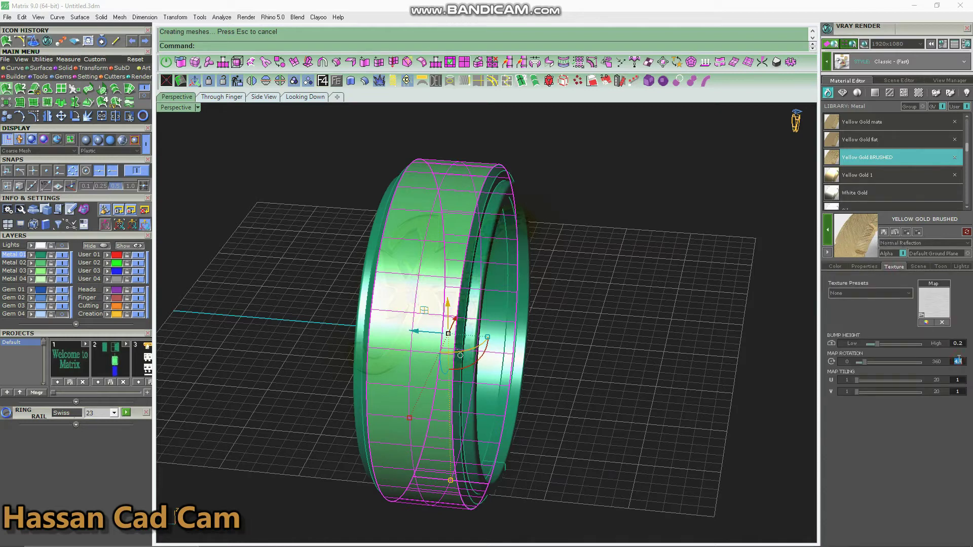
- Set the brushed gold texture's map rotation to 0 and update the material preview
text(0)
key(Return)
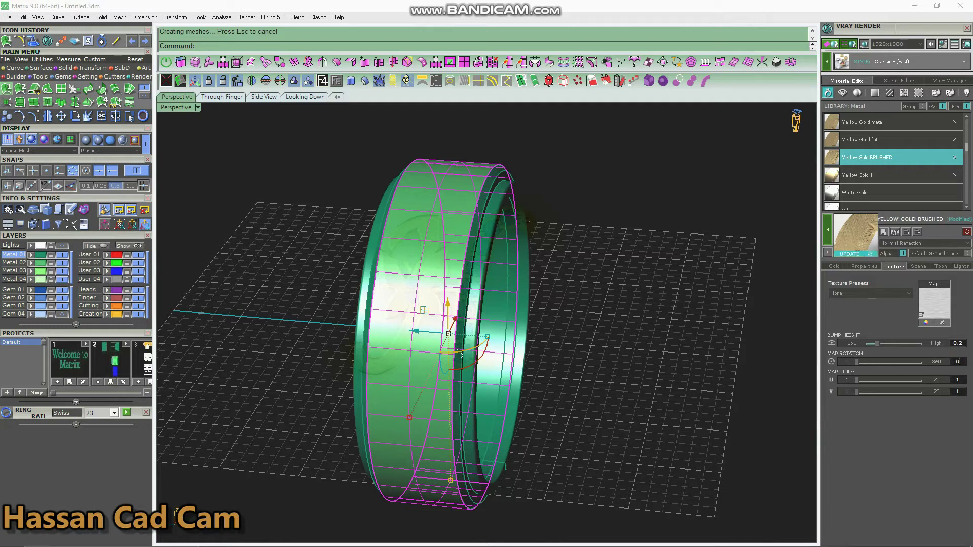
click(873, 255)
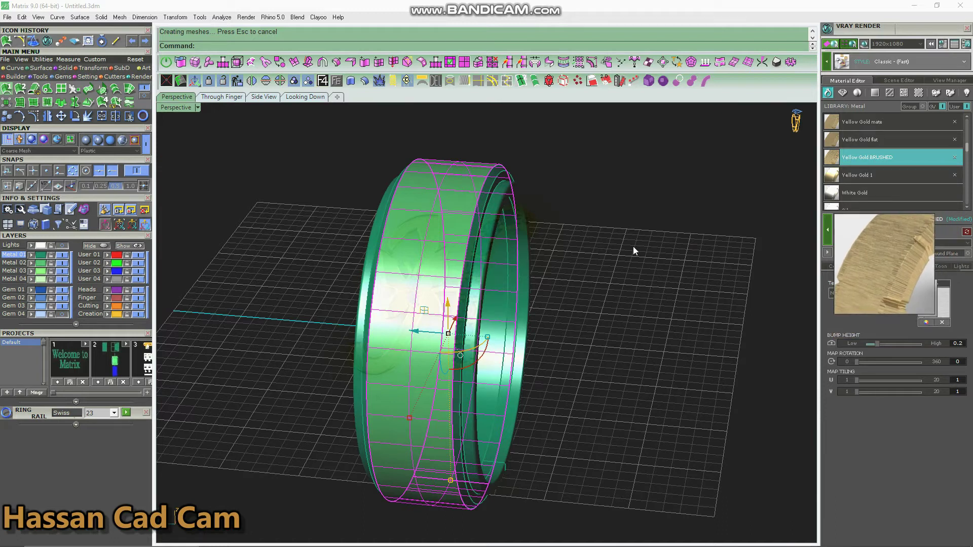
- Set the brushed gold texture's map rotation to 90
double_click(962, 363)
text(90)
key(Return)
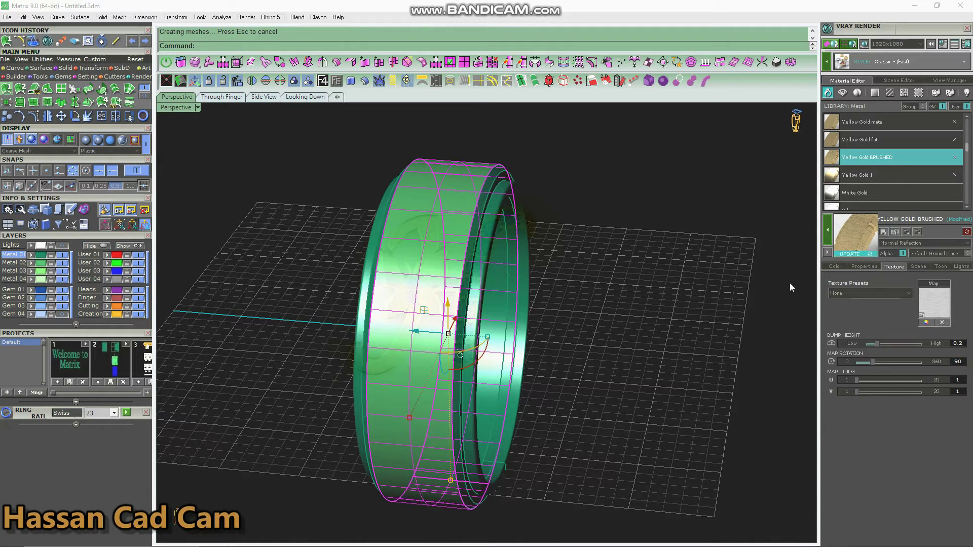
- Update the Yellow Gold BRUSHED preview and apply the material to the band's selected raised outer surface
click(869, 253)
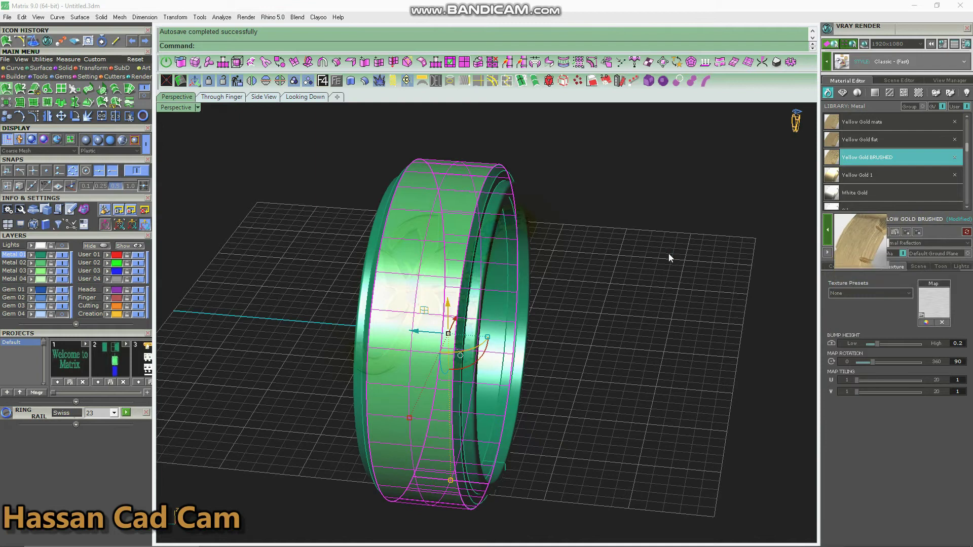
click(826, 231)
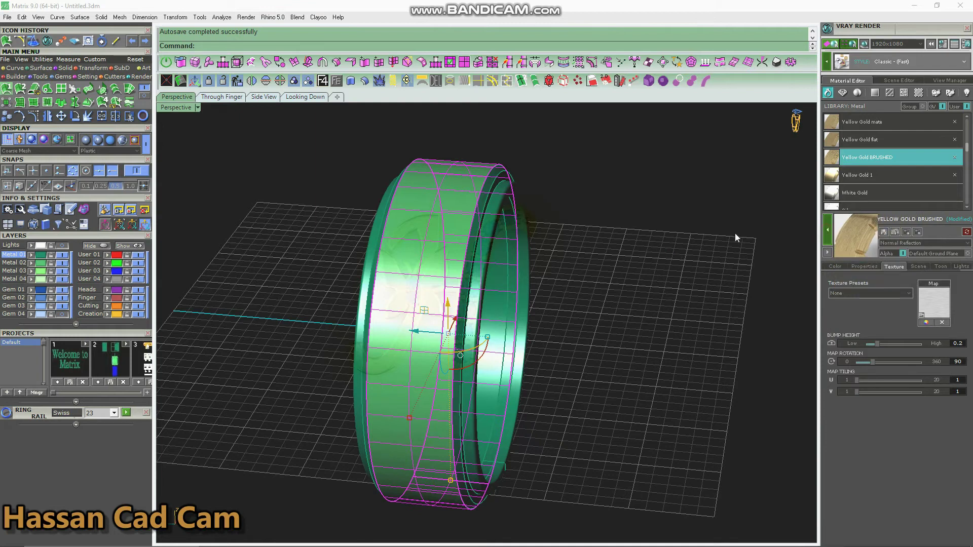
click(655, 235)
- Apply the Yellow Gold material to the ring band's main body
click(498, 297)
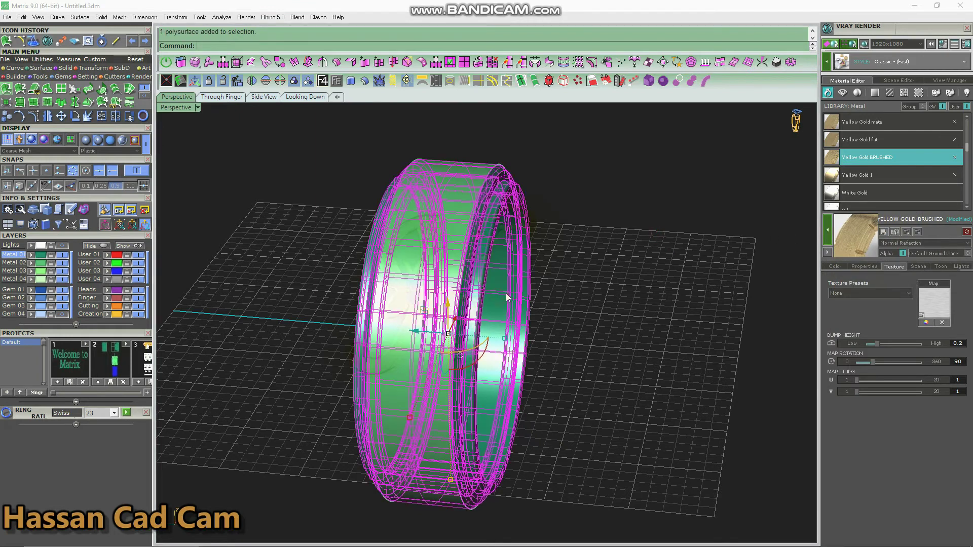
scroll(878, 157, up, 3)
click(880, 158)
click(825, 231)
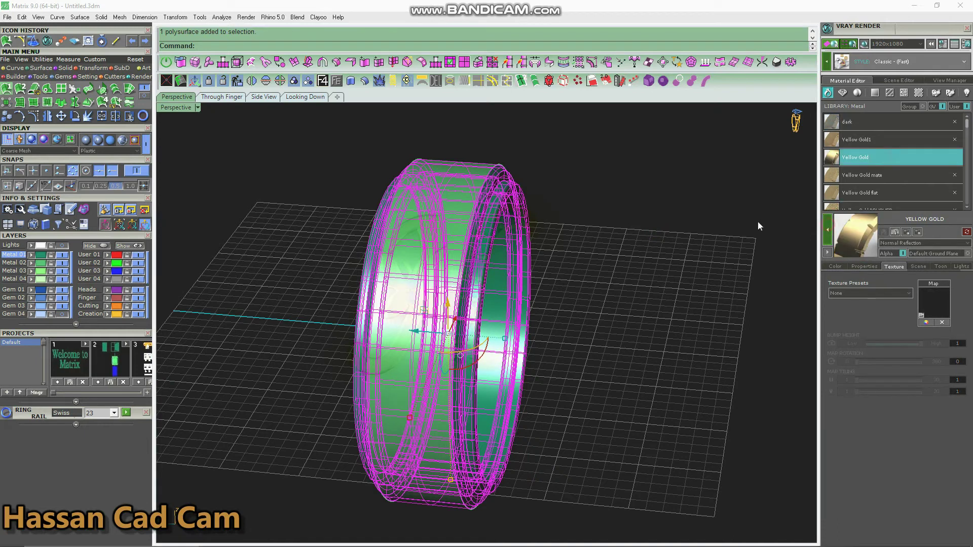
click(758, 222)
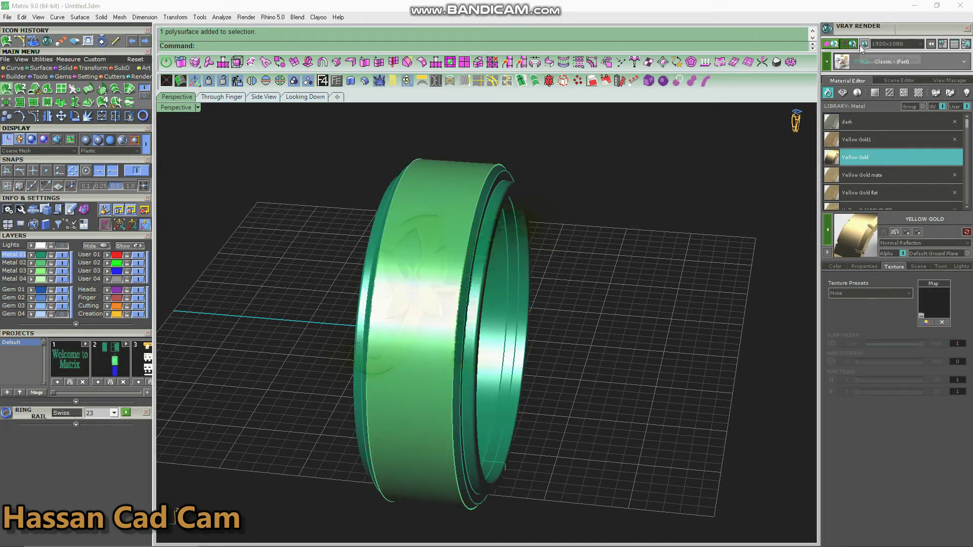
- Turn on the Gem 04 layer and delete the surface placed on it
click(63, 314)
click(241, 294)
key(Delete)
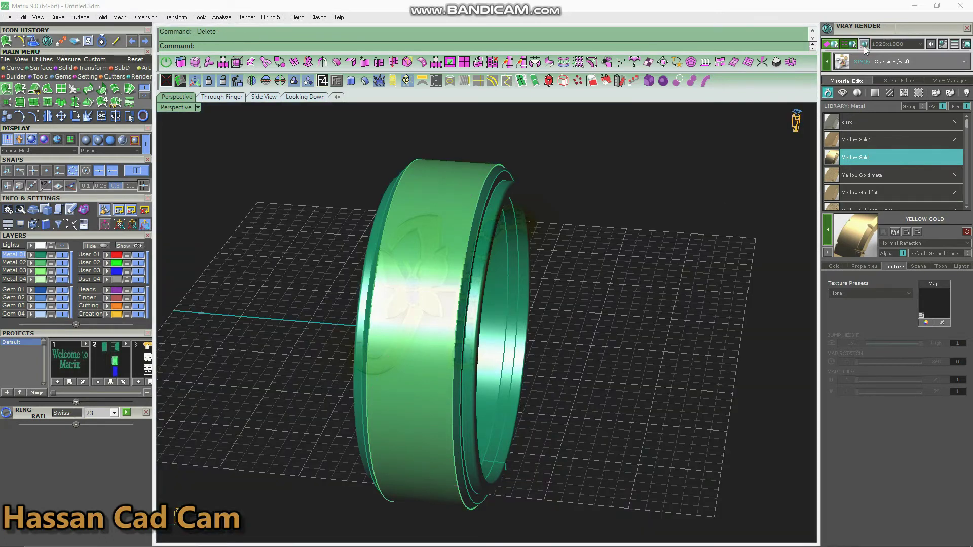
- Assign the large ground plane to the Gem 04 layer and delete the picture surface beside the ring
click(61, 246)
click(233, 238)
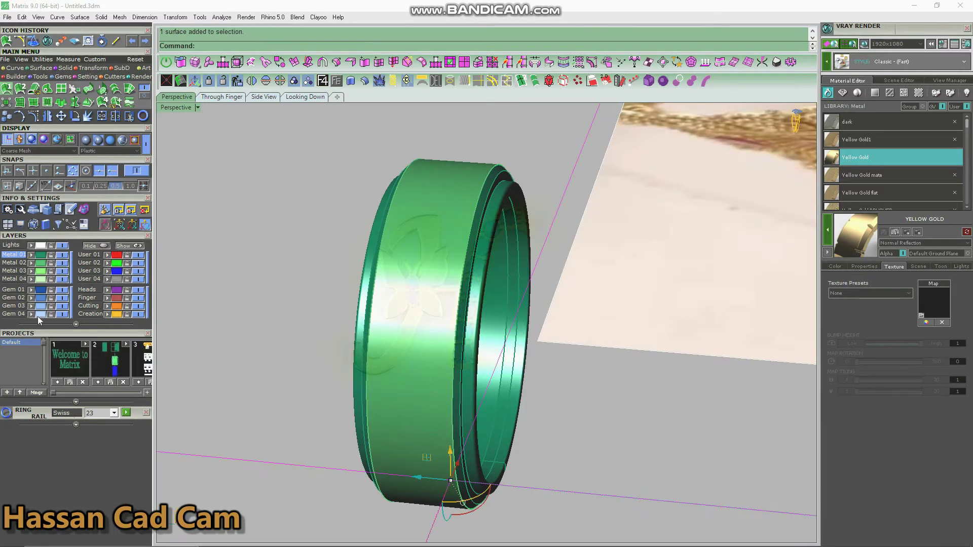
key(Delete)
click(730, 265)
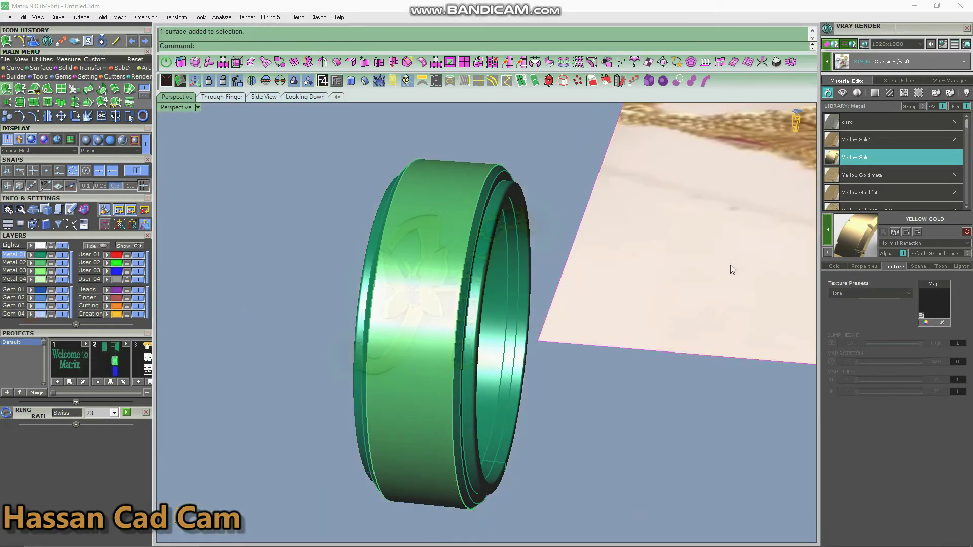
key(Delete)
- Move the control points of the profile curve's raised outer section outward in the Side View to thicken the band
right_drag(586, 269, 549, 284)
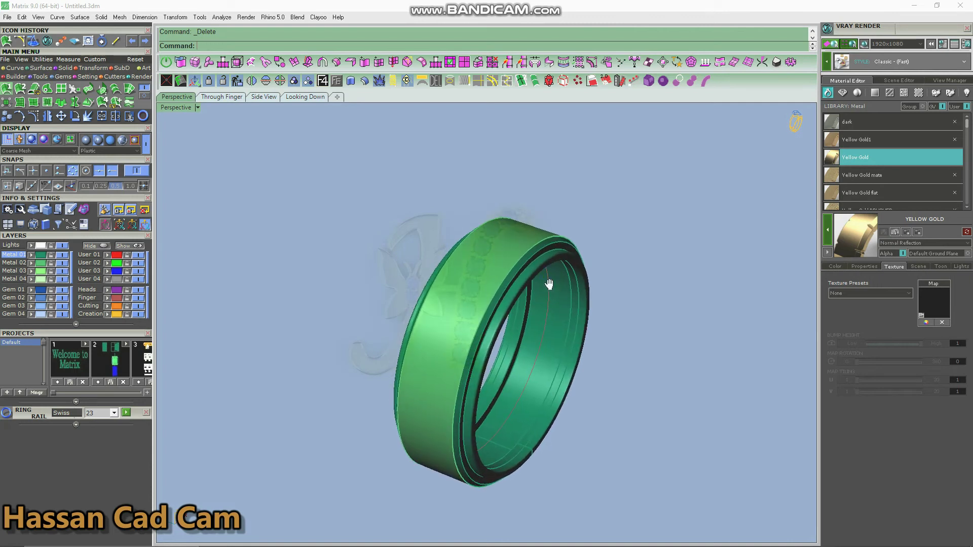
click(263, 98)
scroll(509, 258, up, 4)
click(485, 278)
click(507, 298)
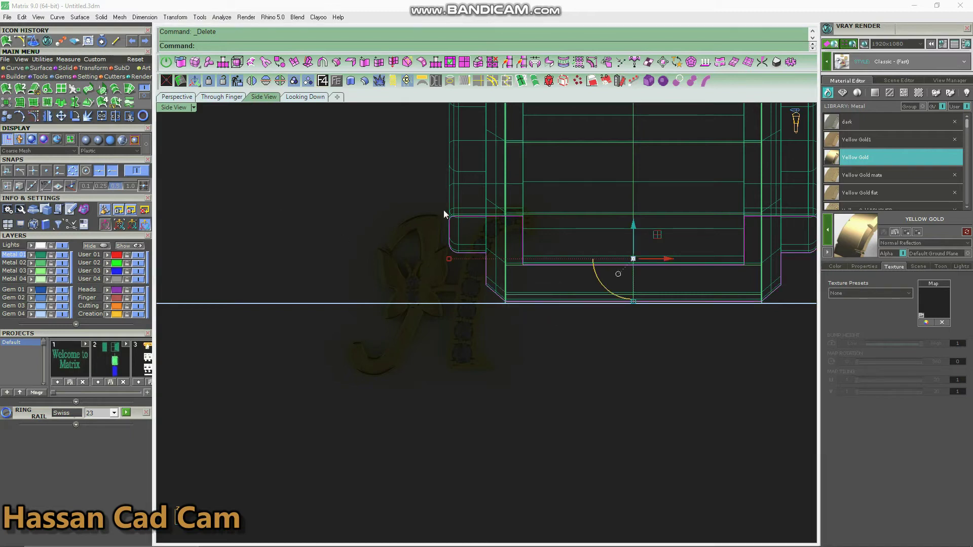
key(F10)
scroll(558, 268, up, 2)
right_drag(567, 271, 359, 265)
drag(351, 256, 763, 308)
drag(552, 252, 556, 263)
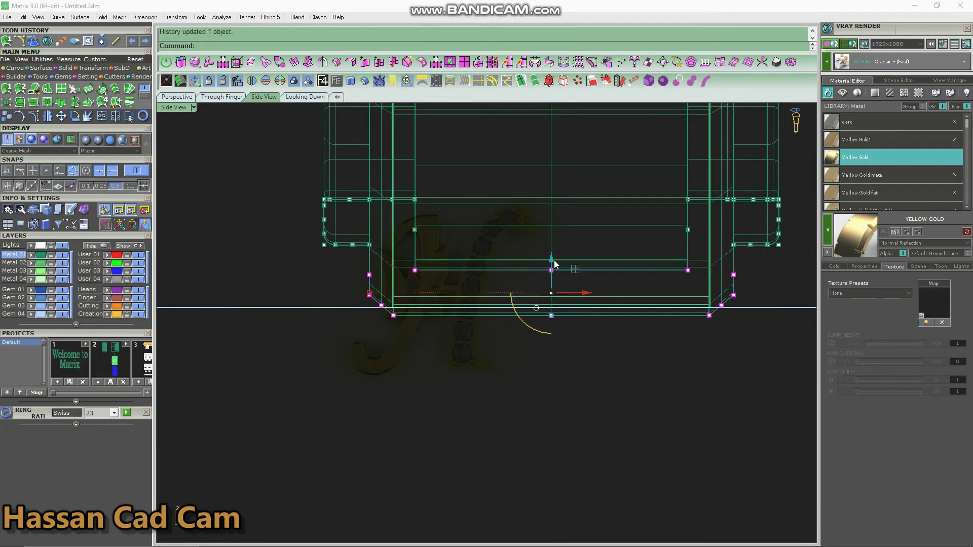
key(ctrl+z)
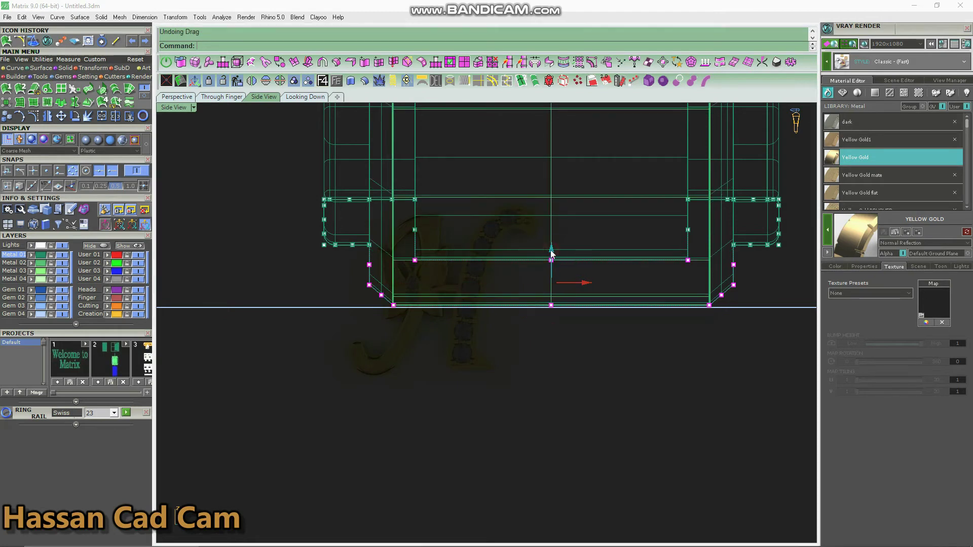
click(551, 251)
key(Return)
scroll(521, 233, down, 2)
- Lower the ground plane so that it lies just below the thickened ring
click(358, 276)
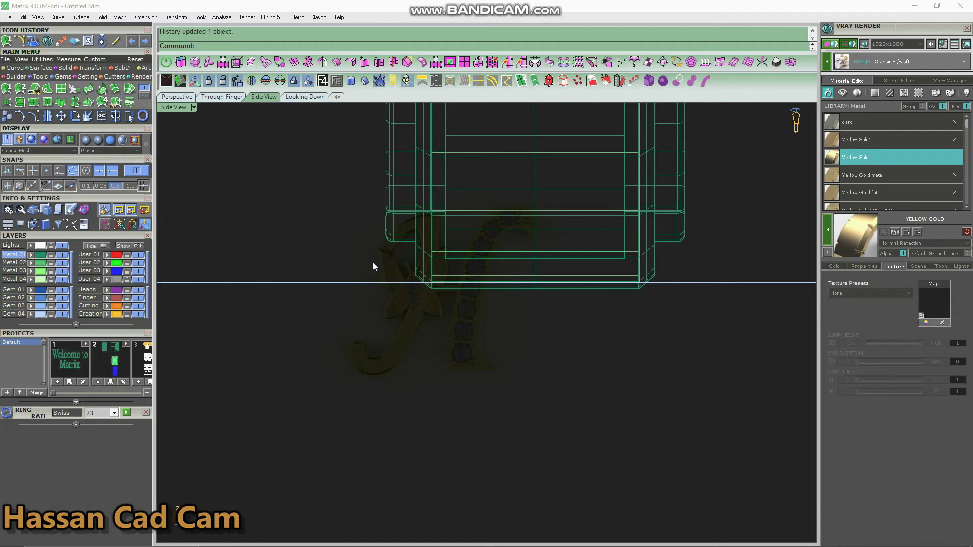
click(366, 282)
drag(536, 252, 536, 259)
key(Escape)
- Scale a copy of the outer surface from the origin (0) to match the thickened band, and delete the original surface
click(448, 286)
click(220, 96)
click(605, 82)
scroll(750, 319, up, 3)
text(0)
key(Return)
scroll(750, 326, up, 4)
click(746, 335)
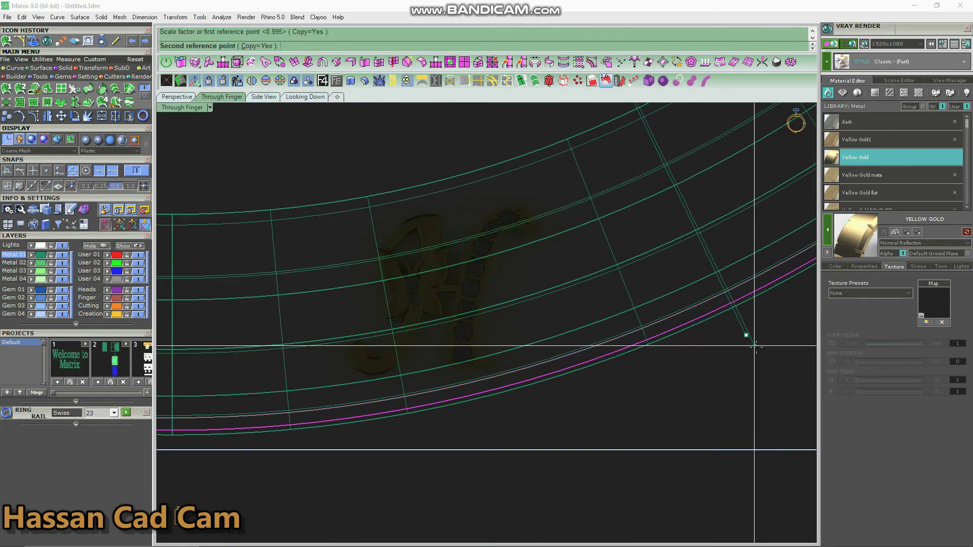
click(757, 352)
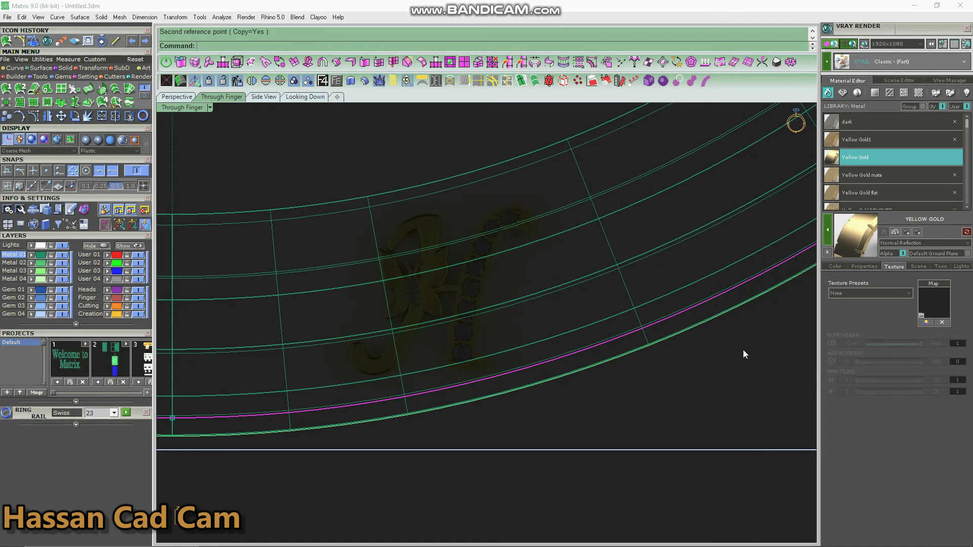
scroll(740, 348, down, 5)
key(Delete)
- Duplicate the complete ring and rotate the copy to lie flat beside the upright one
click(187, 98)
mouse_move(546, 252)
right_down()
mouse_move(557, 239)
mouse_move(586, 274)
mouse_move(515, 268)
right_up()
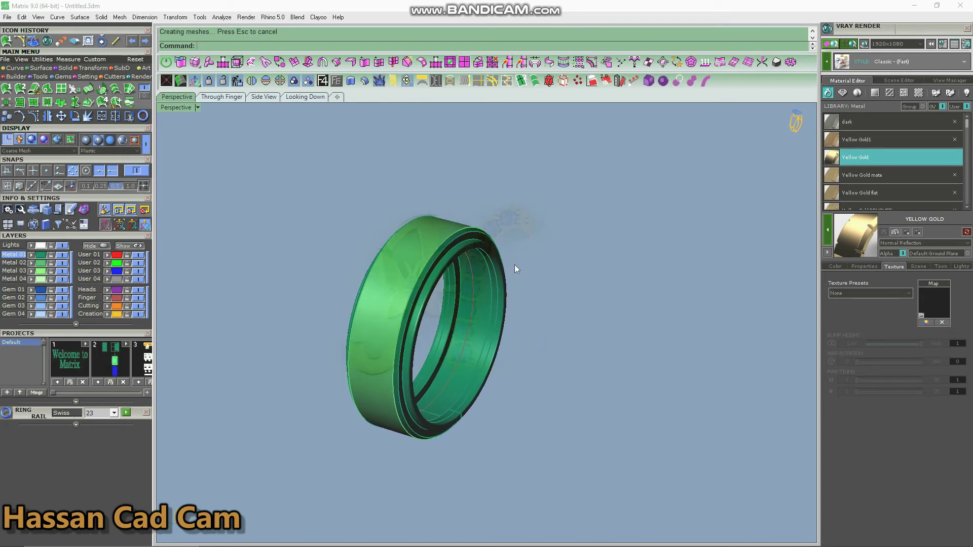
click(44, 261)
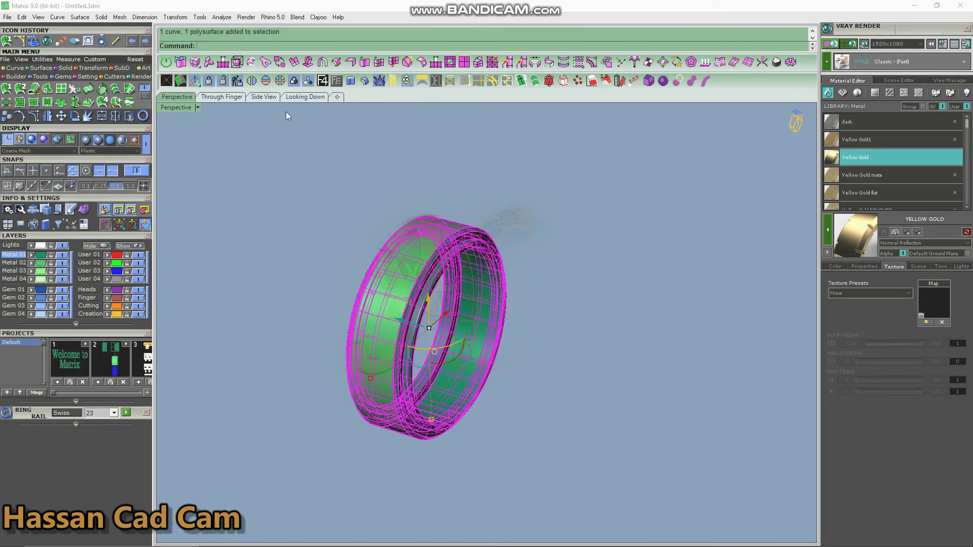
drag(401, 323, 623, 353)
click(599, 283)
click(600, 309)
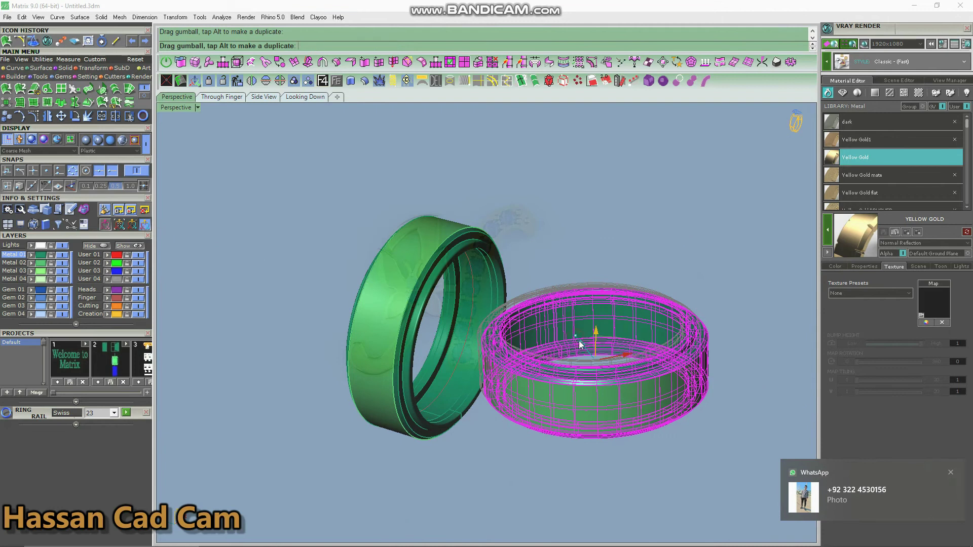
- Lower the flat ring copy toward the ground plane in the Through Finger view
click(210, 98)
drag(457, 147, 457, 195)
click(635, 160)
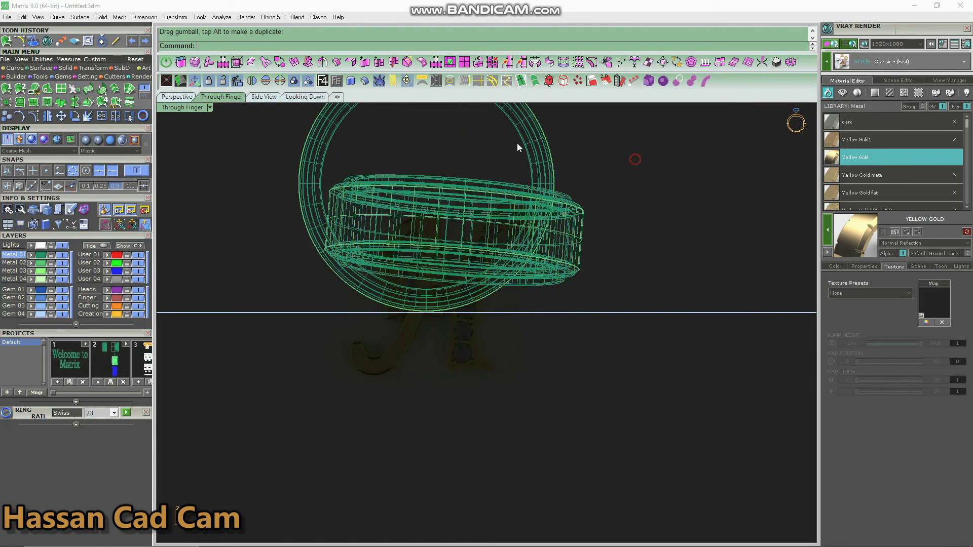
click(190, 98)
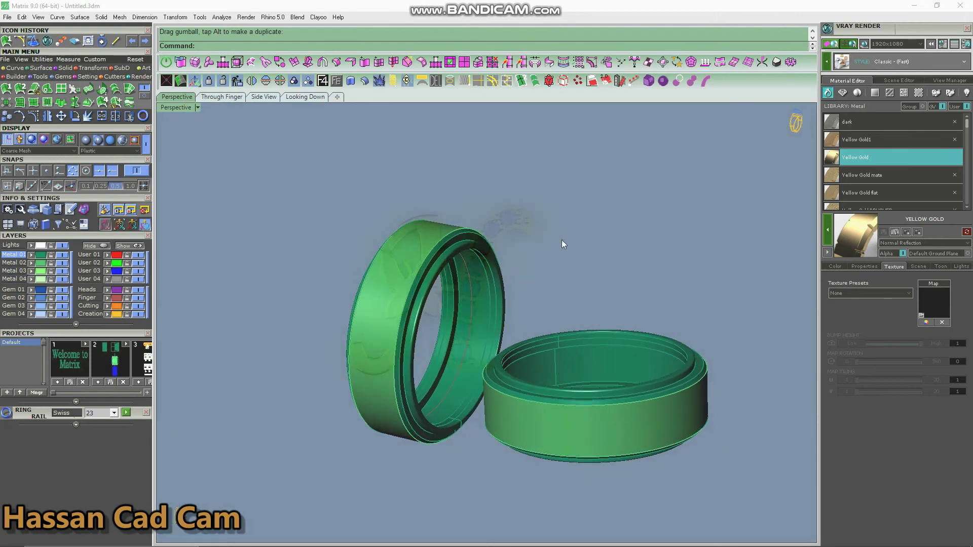
- Select the ground plane and make it a group of its own
click(562, 240)
scroll(515, 238, down, 15)
shift+drag(454, 293, 378, 388)
scroll(582, 192, up, 8)
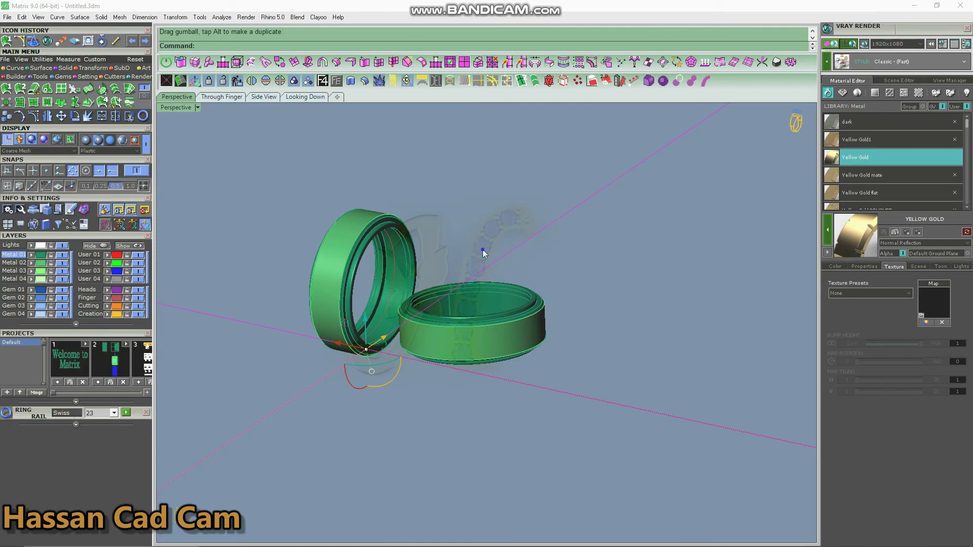
scroll(530, 278, up, 5)
mouse_move(540, 263)
right_down()
mouse_move(536, 254)
mouse_move(530, 265)
right_up()
key(ctrl+g)
key(Return)
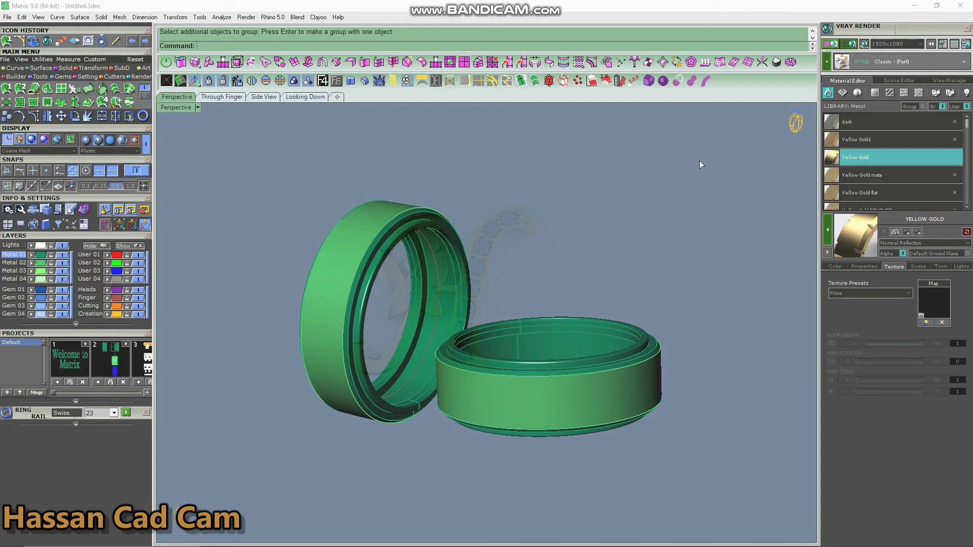
- Apply Yellow Gold BRUSHED with bump height 0.42, map rotation 90 and U tiling 3 to both rings' Metal 02 outer surfaces
click(866, 207)
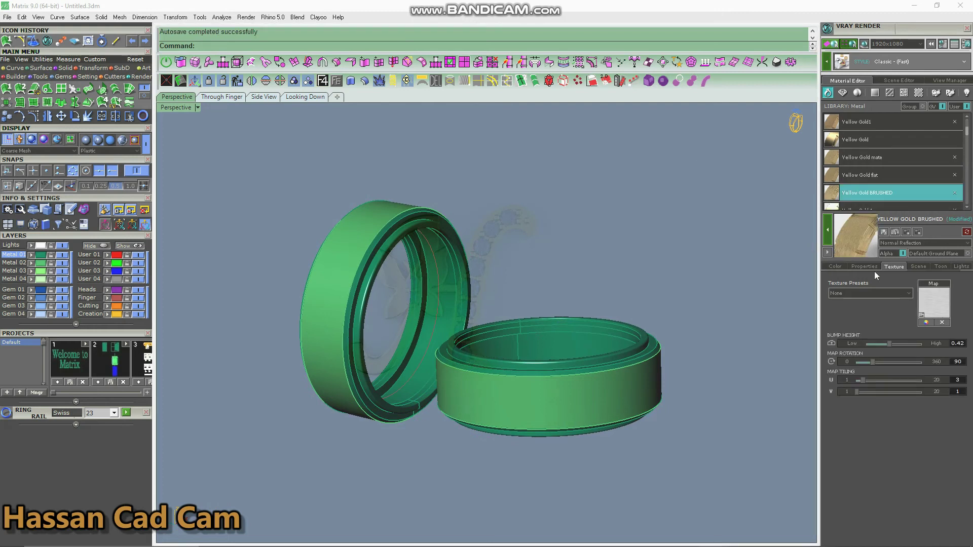
click(38, 265)
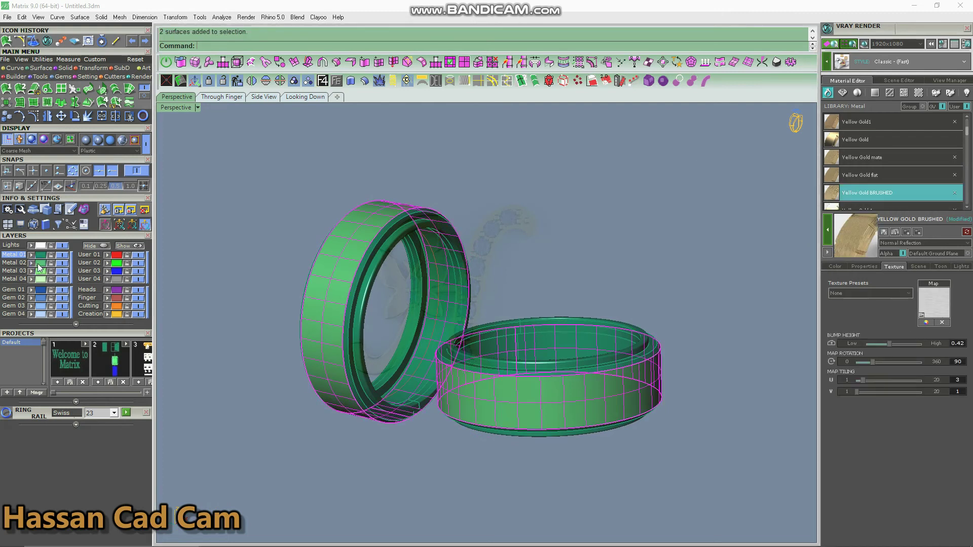
click(828, 228)
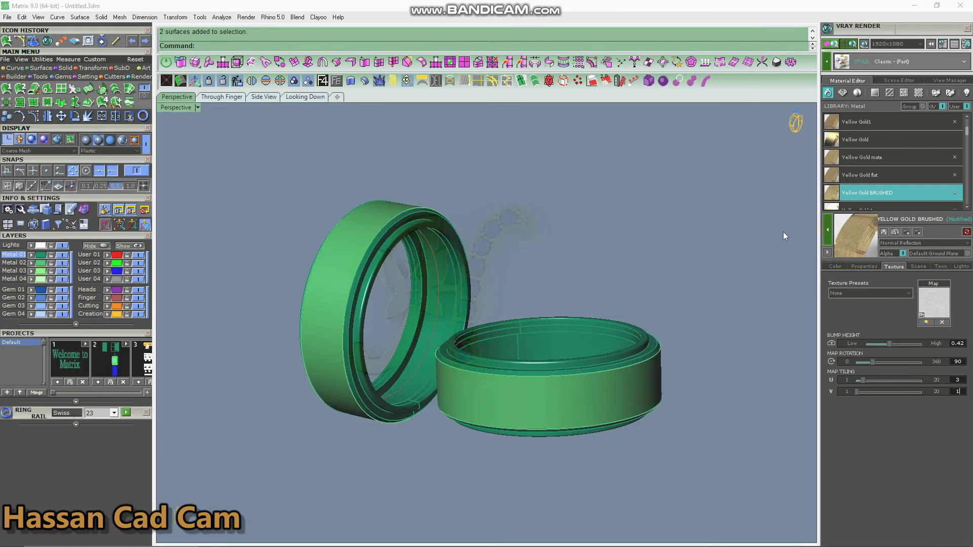
- Apply the Yellow Gold material to all Metal 01 objects of both rings
click(38, 256)
click(941, 137)
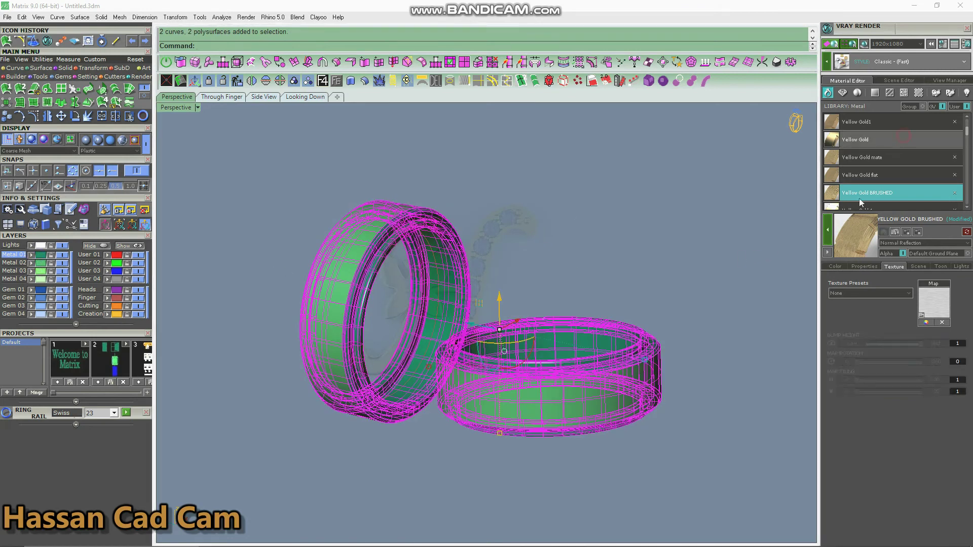
click(697, 214)
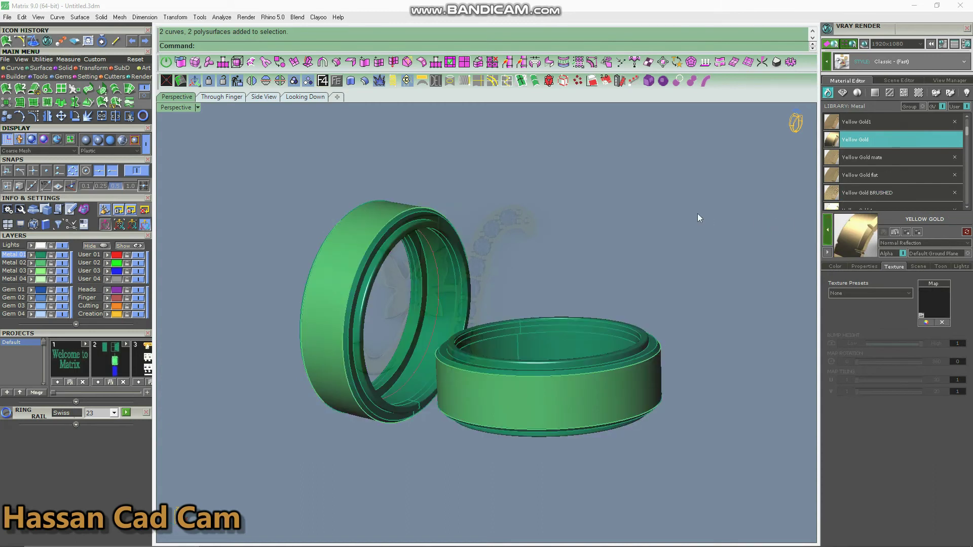
- Apply the Grey Matte Light material from the GroundPlaneColor library to the ground plane
click(548, 210)
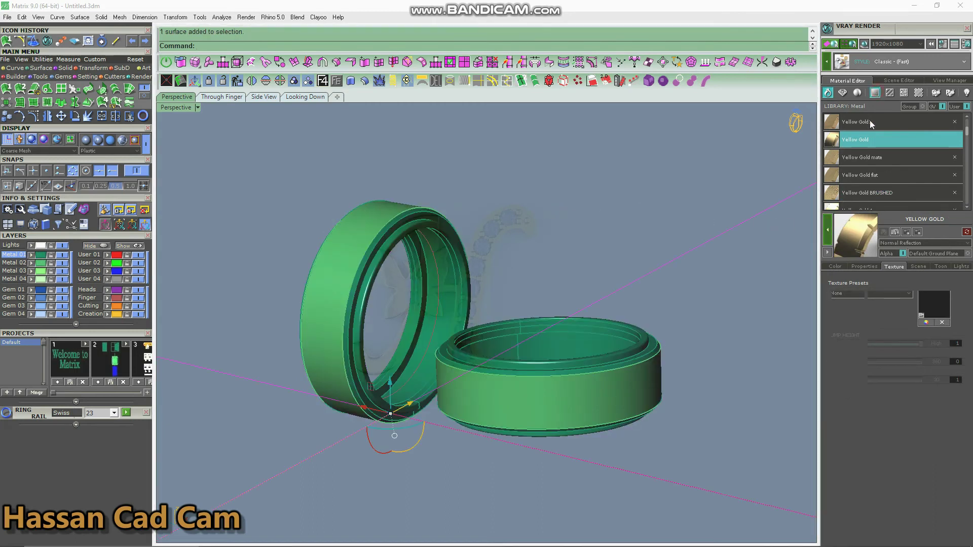
click(711, 235)
right_drag(595, 221, 585, 226)
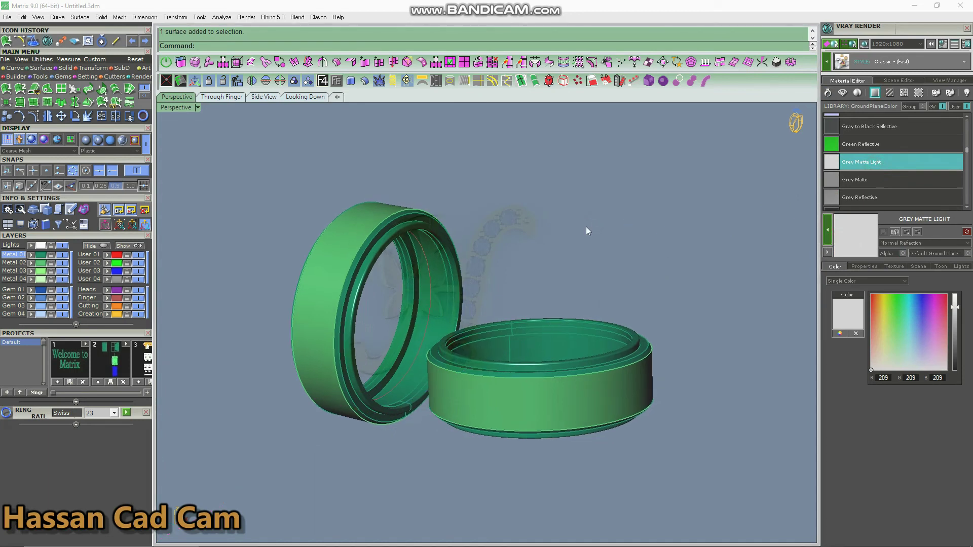